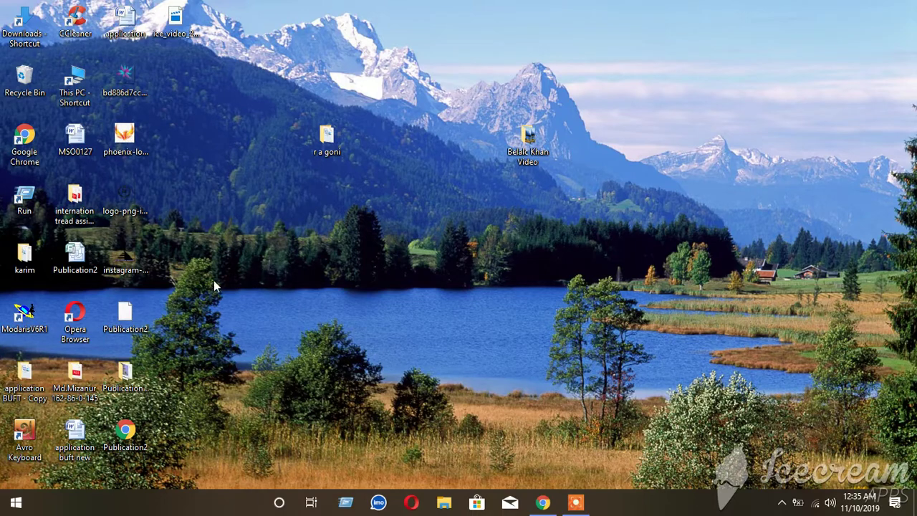
Launch Microsoft Office Publisher 2007 from the installed Microsoft Office programs
left_click(16, 503)
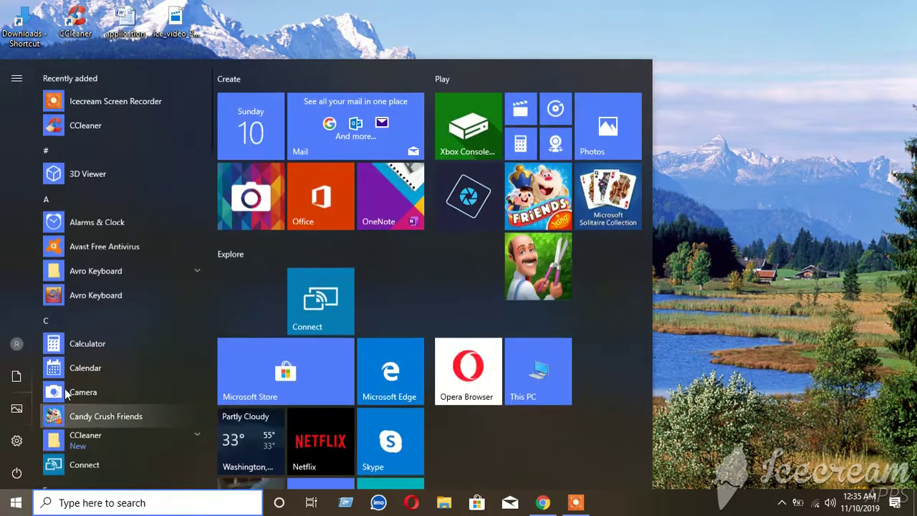
scroll(156, 293, "down", 4)
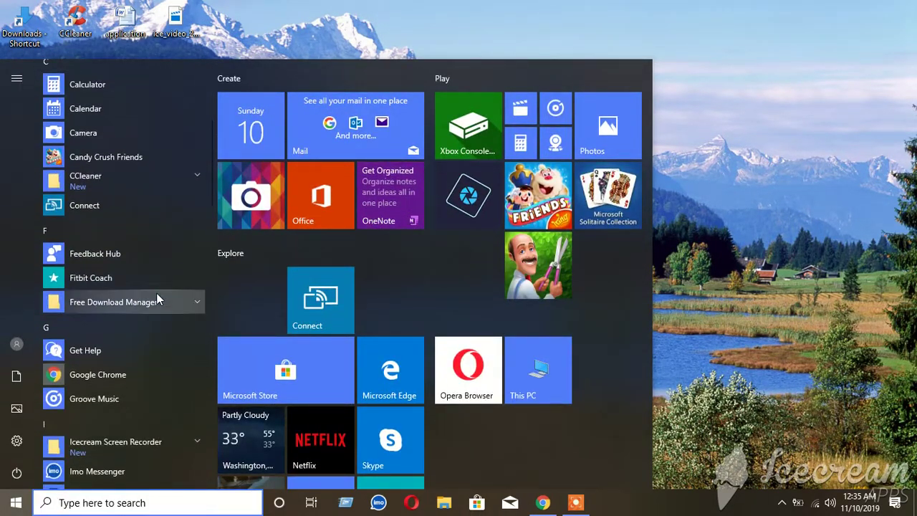
scroll(157, 292, "down", 8)
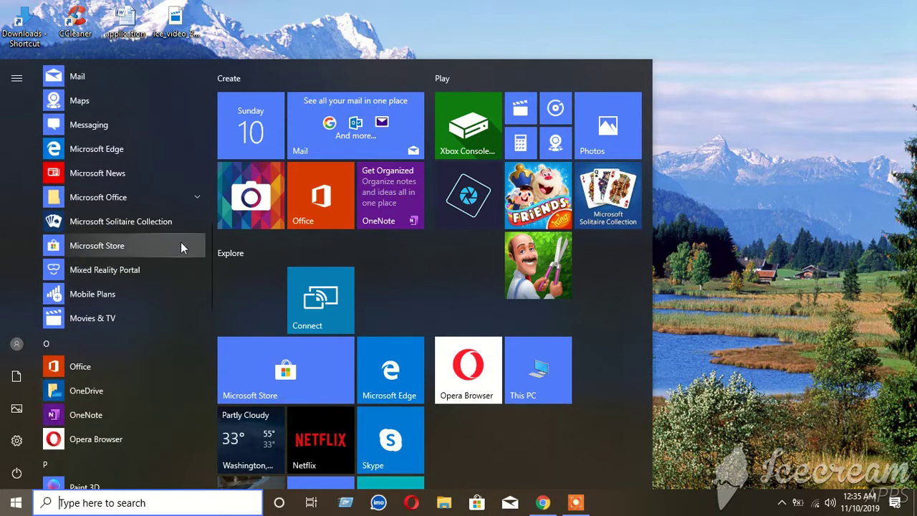
left_click(170, 201)
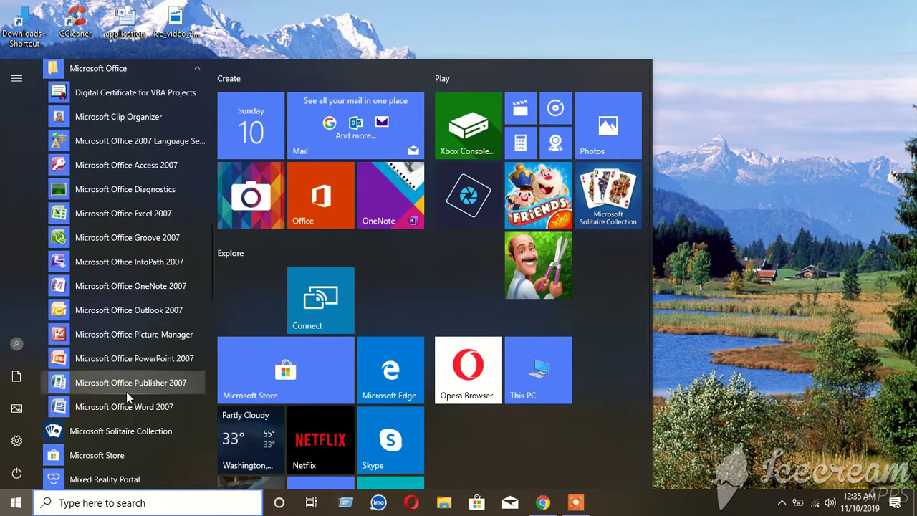
left_click(142, 385)
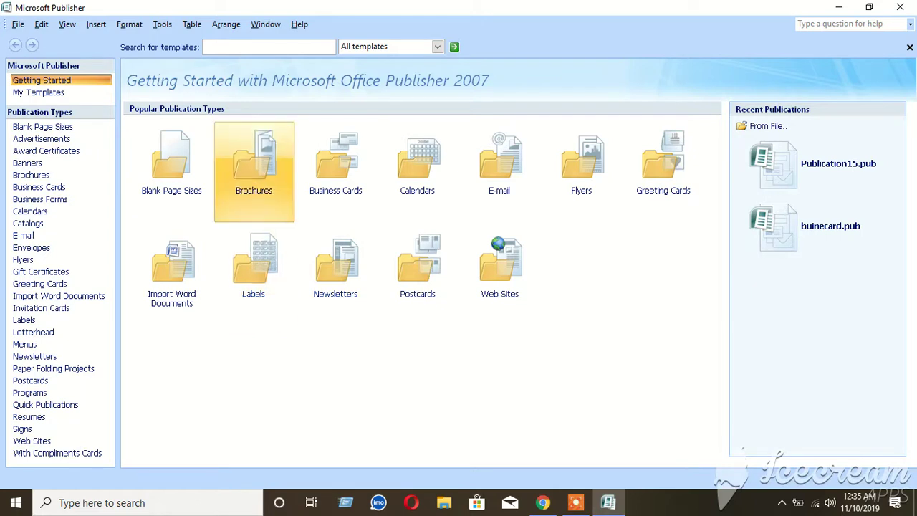
Create a newsletter publication from the Bounce template in the Newer Designs group
left_click(340, 304)
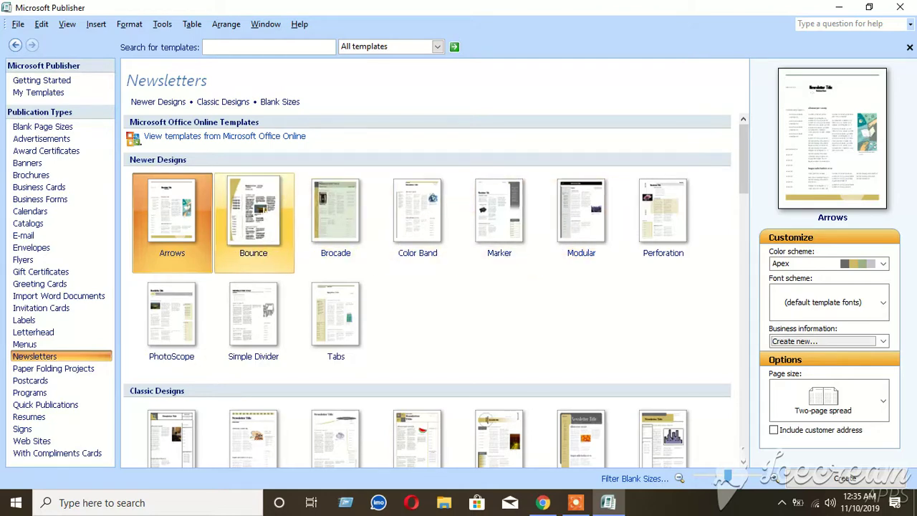
left_click(264, 209)
double_click(263, 208)
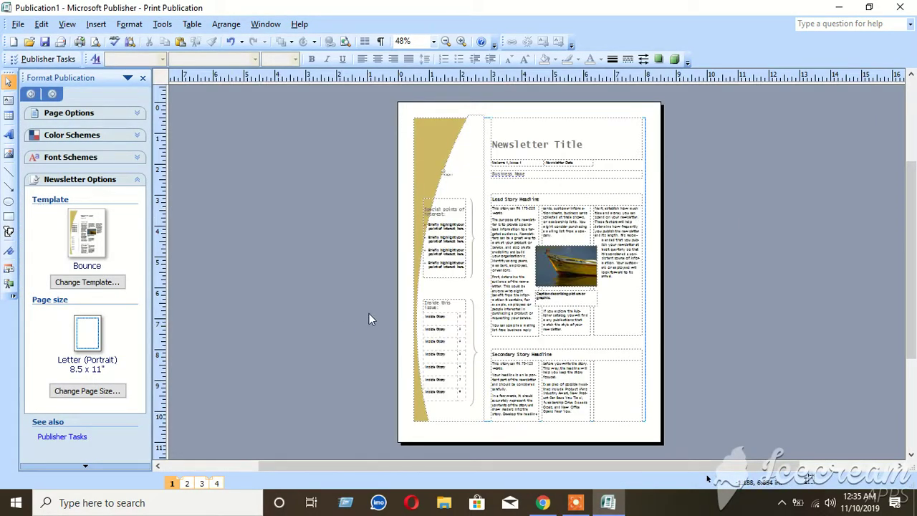
Examine the first page's placeholders: newsletter title, volume and issue, business name, lead story headline and lead story text
scroll(775, 288, "up", 4)
scroll(774, 288, "up", 4)
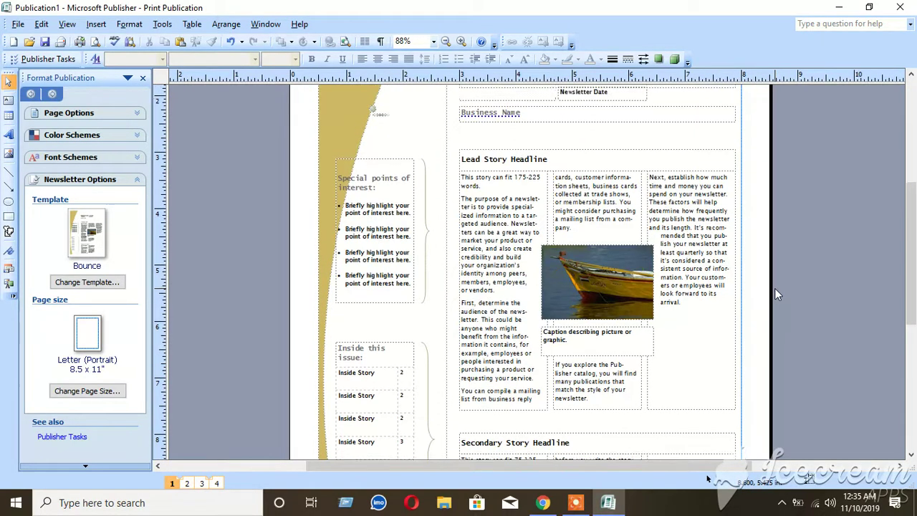
scroll(774, 288, "up", 3)
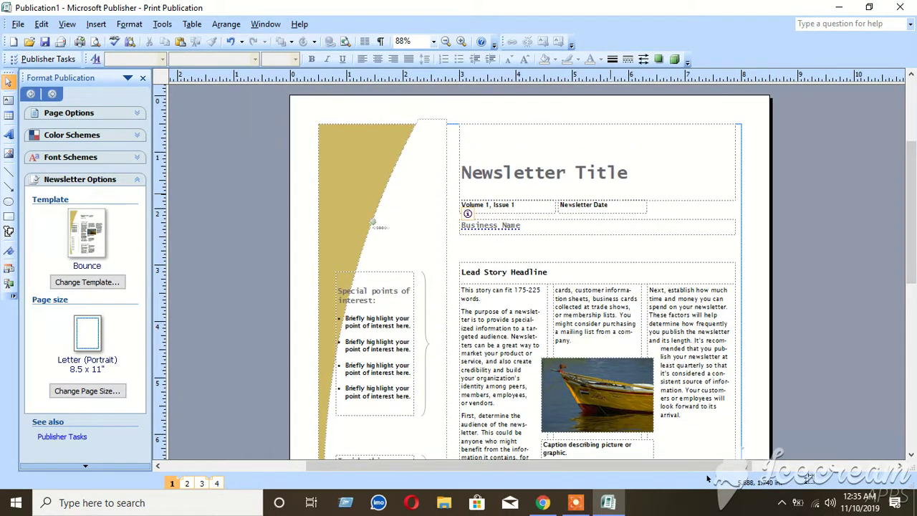
left_click(596, 202)
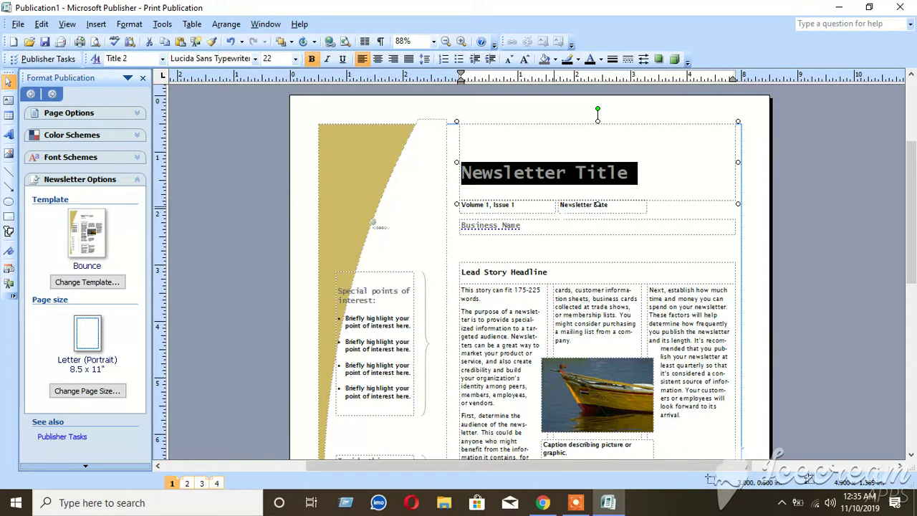
left_click(597, 205)
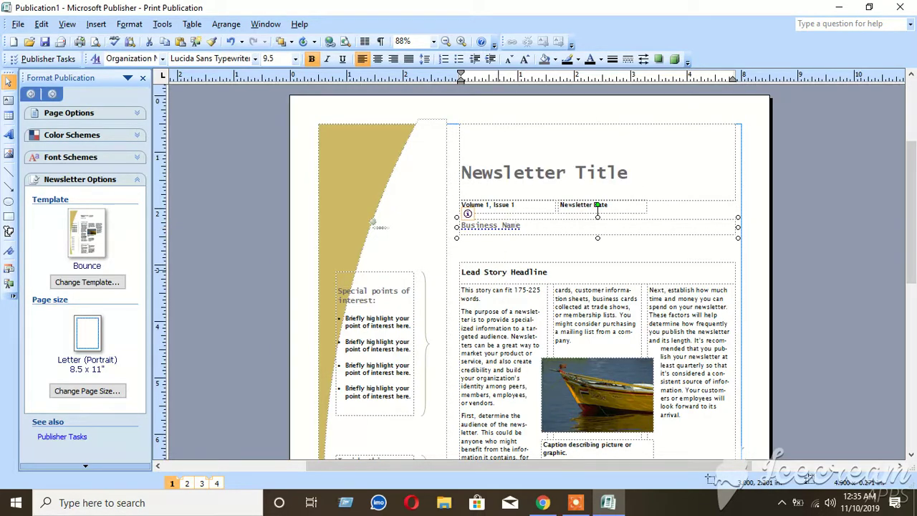
left_click(513, 205)
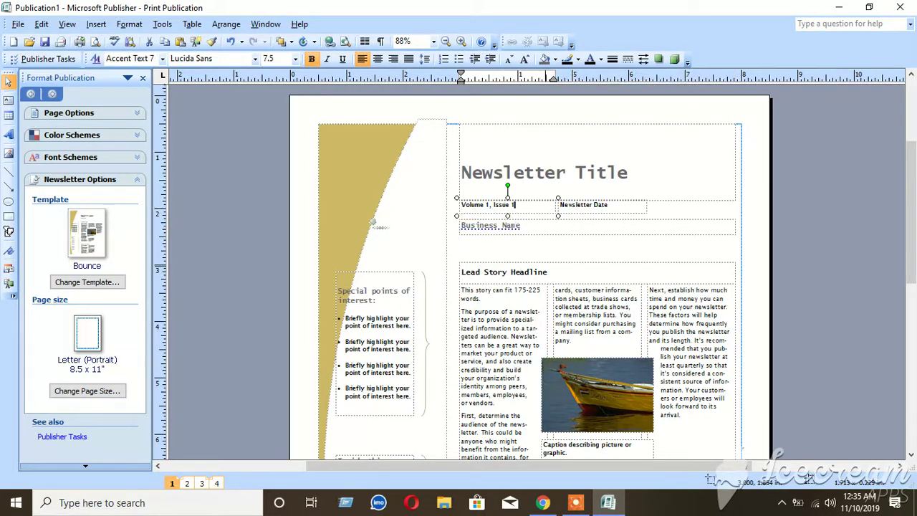
left_click(548, 274)
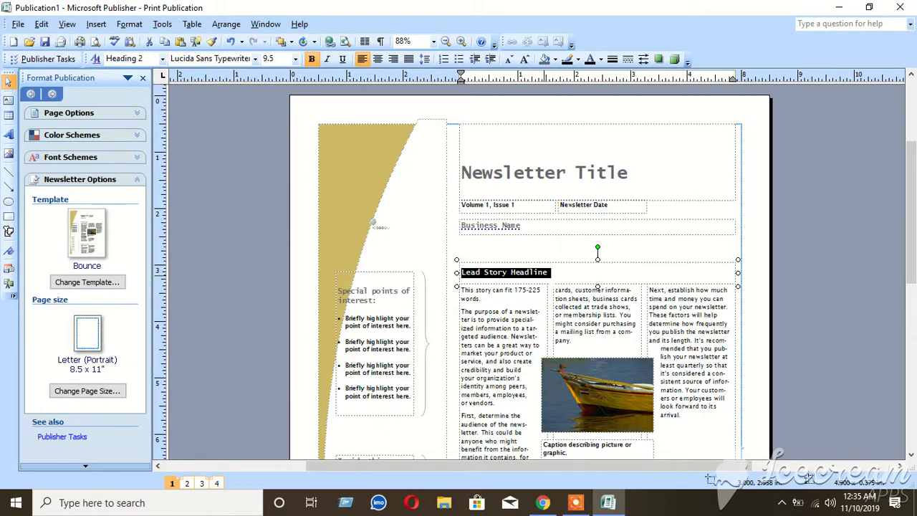
left_click(548, 273)
scroll(557, 273, "down", 3)
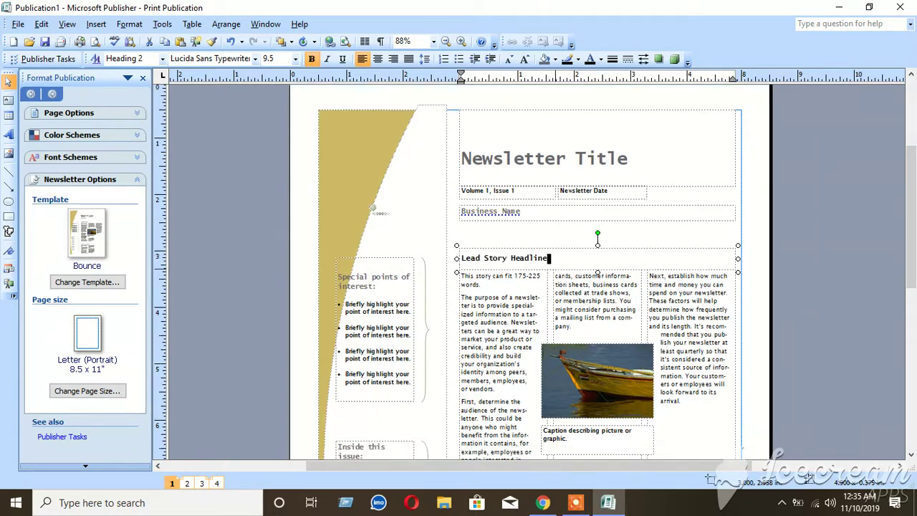
left_click(502, 287)
key("ctrl+a")
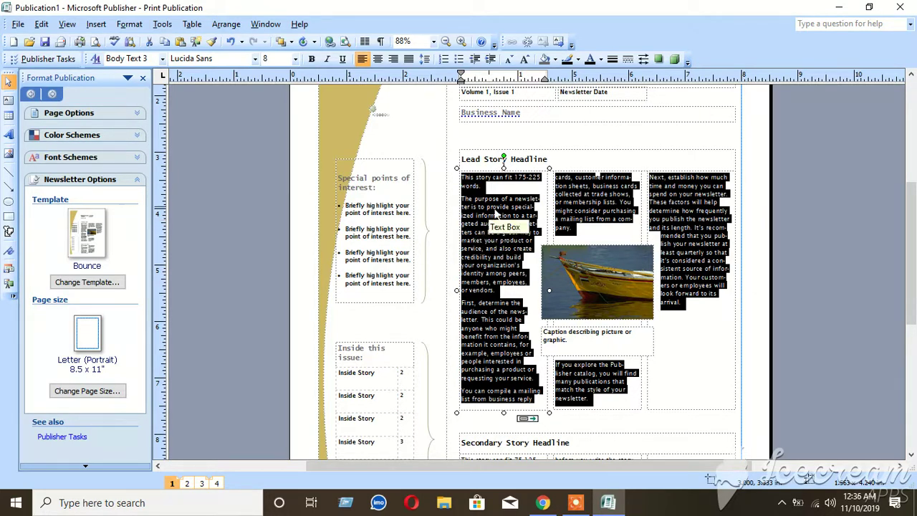
Select the boat picture in the lead story
left_click(544, 257)
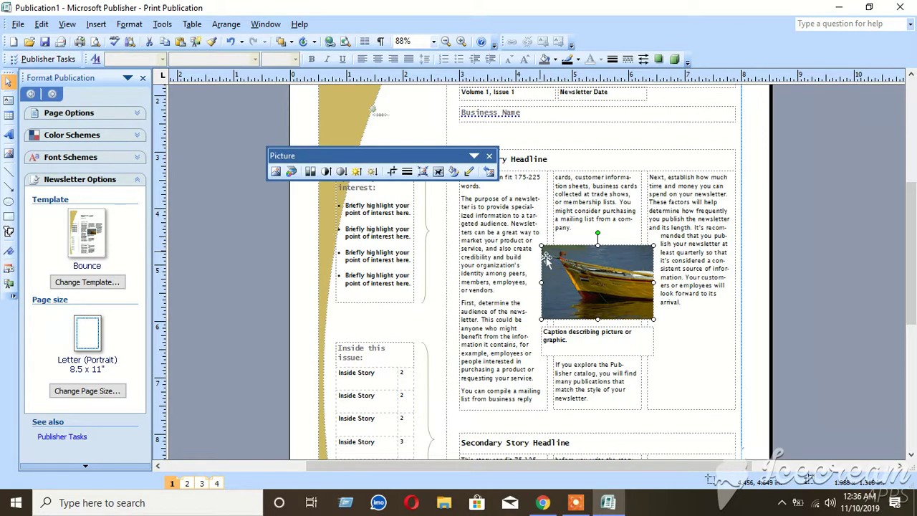
right_click(582, 280)
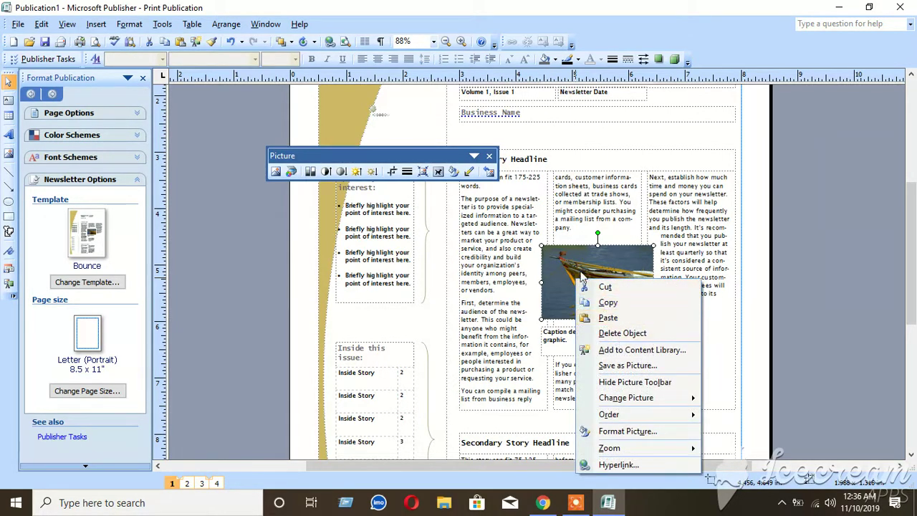
right_click(580, 271)
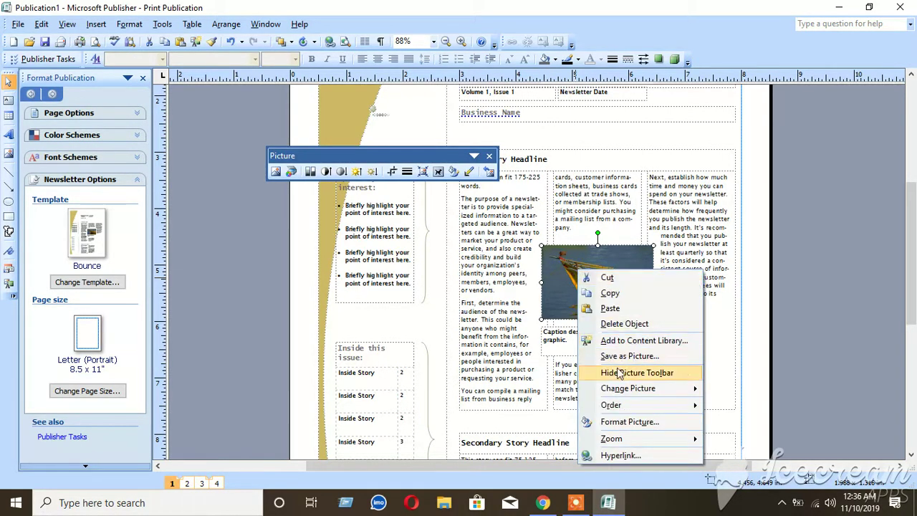
key("Escape")
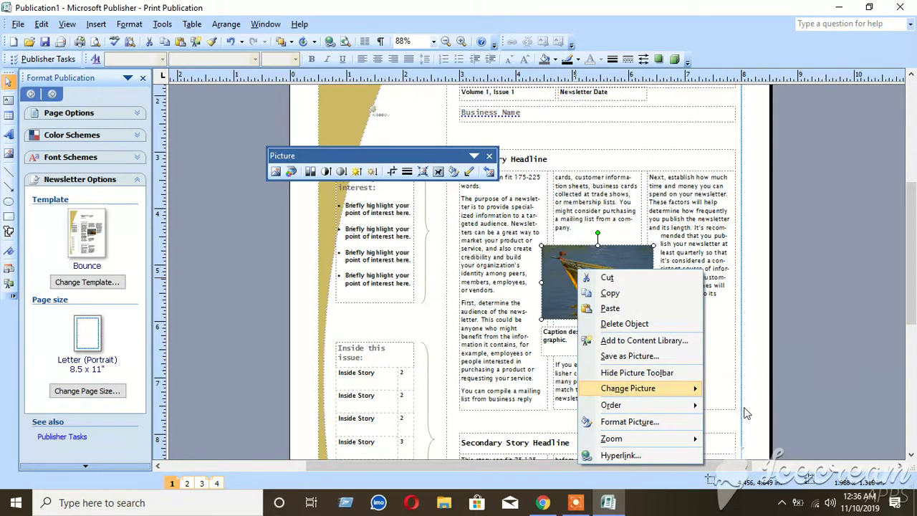
key("Escape")
Replace the boat picture with the JPG bd886d7ccc6f8dd8db17e841233c9656 from the Desktop and dismiss the picture tools
left_click(276, 172)
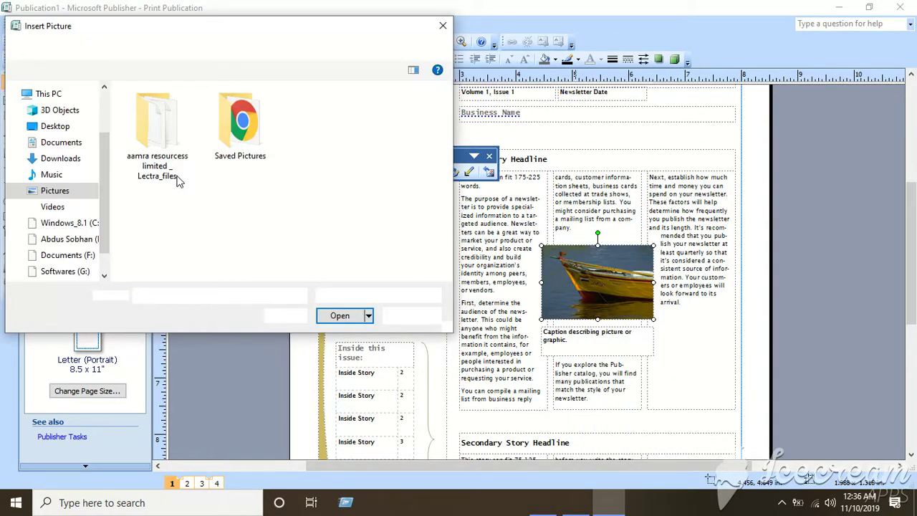
left_click(57, 126)
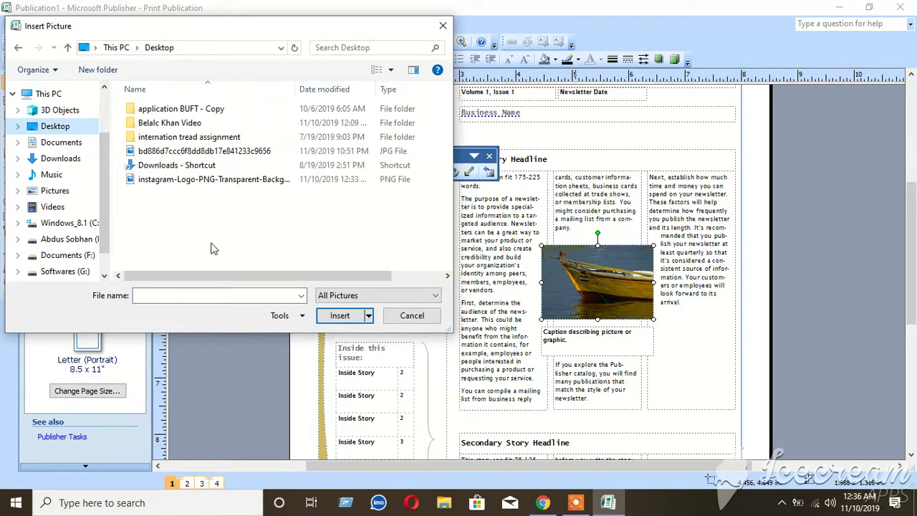
left_click(204, 208)
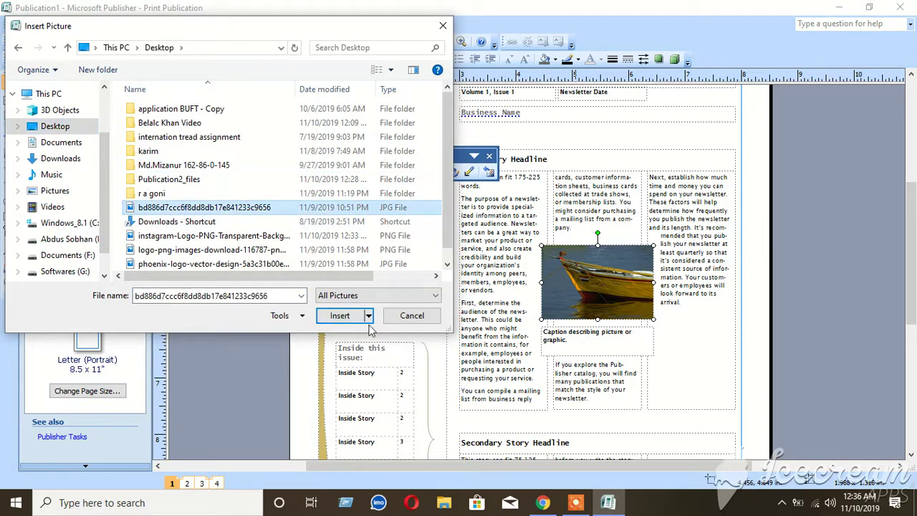
left_click(339, 315)
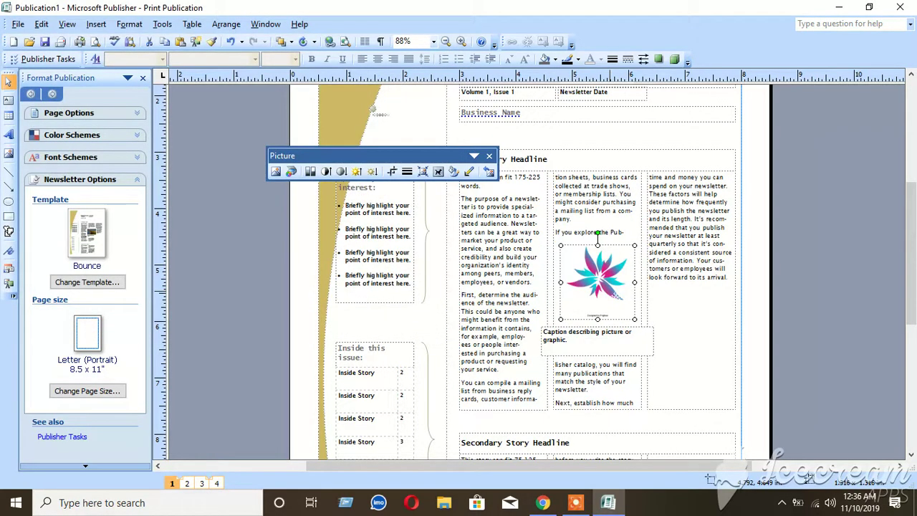
scroll(594, 303, "down", 5)
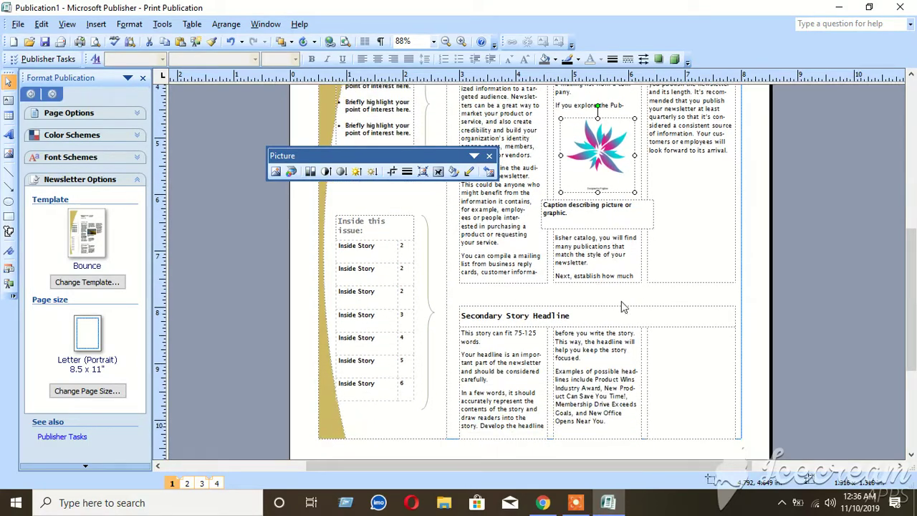
left_click(490, 156)
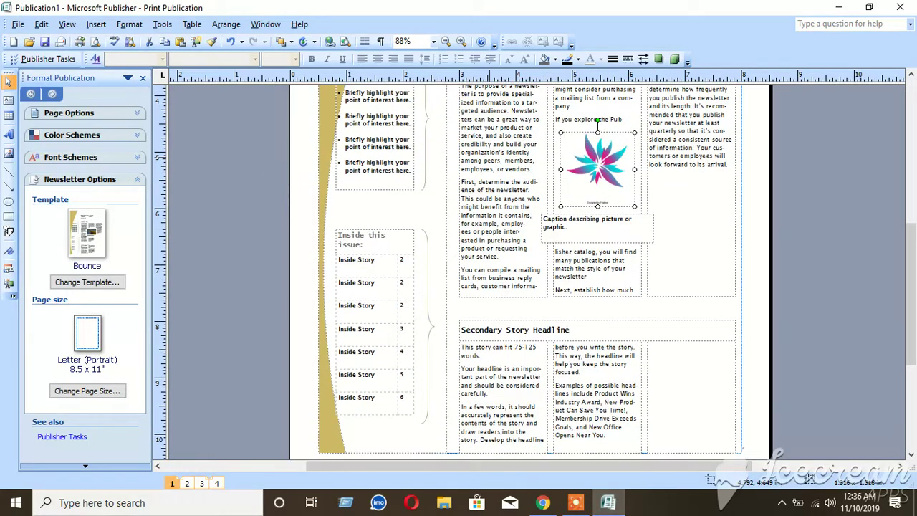
Replace the "Special points of interest" heading with the sample text "Ghghghjhjj j hhhh"
scroll(530, 272, "up", 5)
scroll(531, 273, "up", 3)
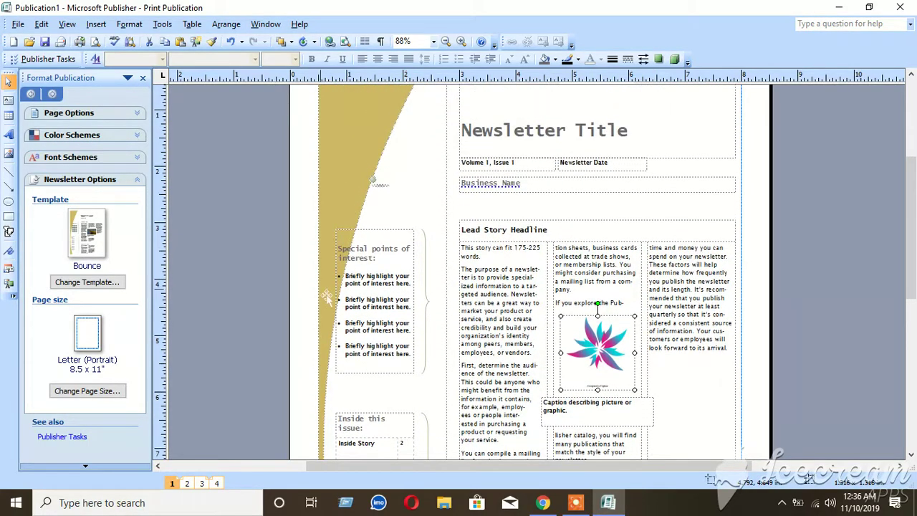
left_click(342, 252)
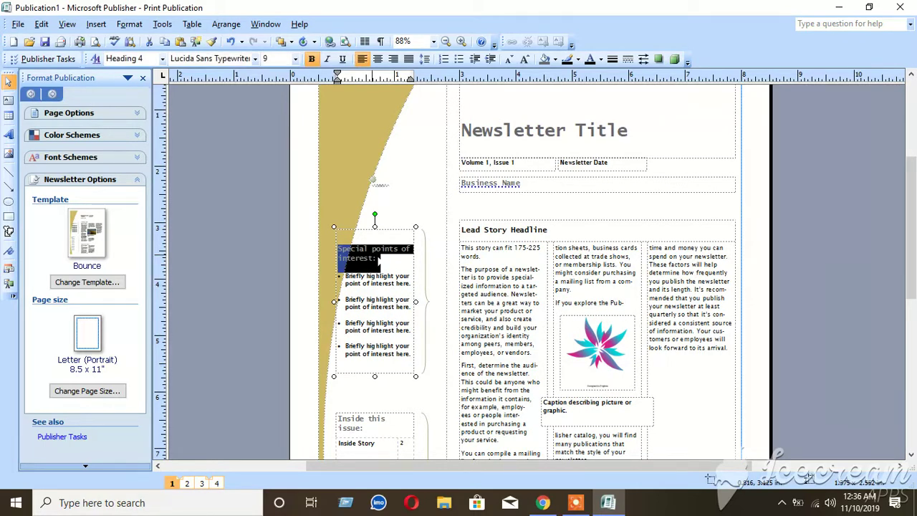
left_click(368, 300)
left_click(376, 255)
type("ghghghjhjj j hhhh")
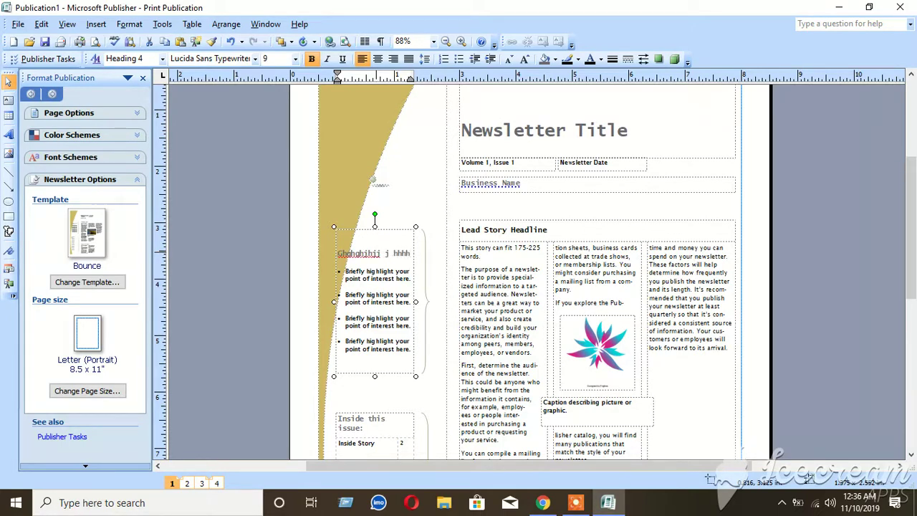
Replace the body text under Secondary Story Headline with the sample text "Gythgfhg ghghghfghfgh hgh"
scroll(530, 272, "down", 5)
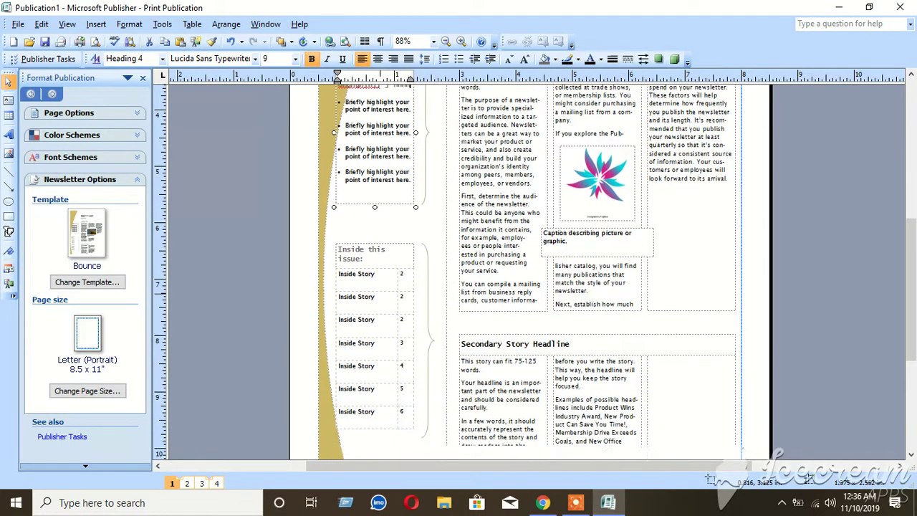
scroll(491, 337, "down", 1)
left_click(491, 336)
type("gythgfhgh")
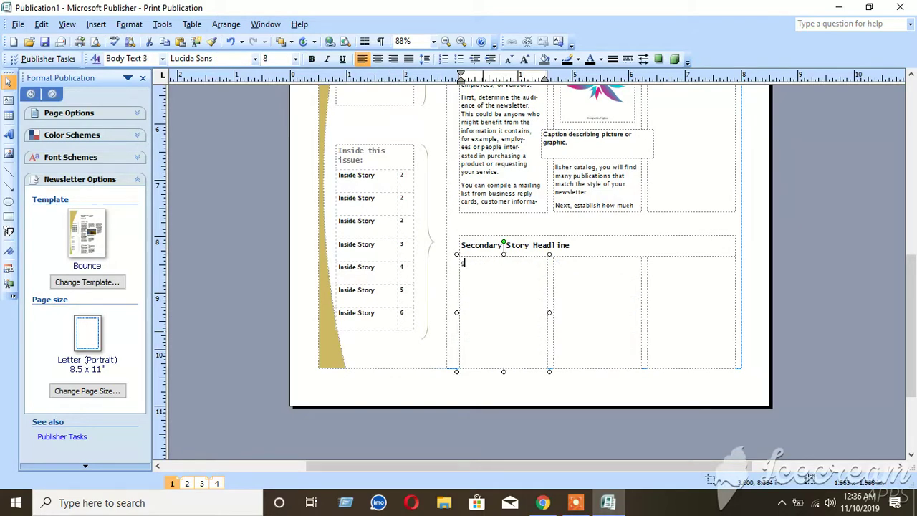
type("ghfghfgh hgh")
left_click(488, 263)
type("ghghghfghfgh")
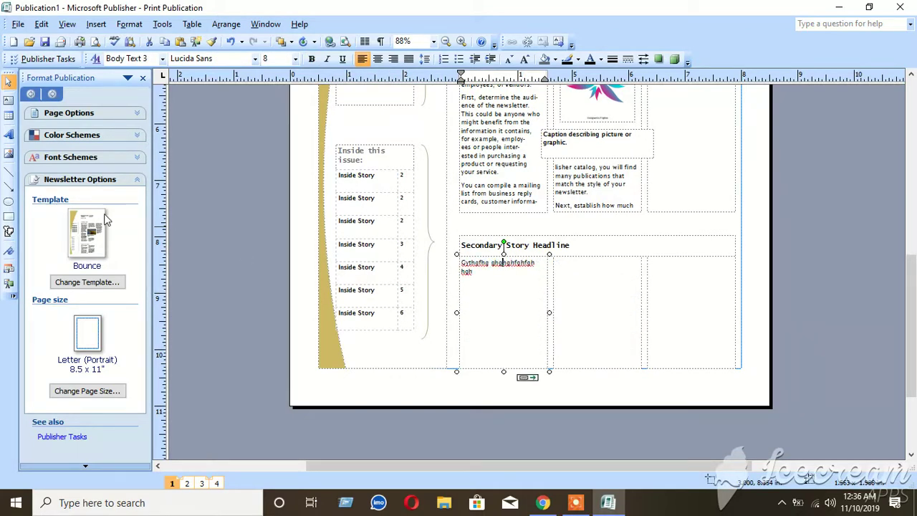
Try the Aqua and Bluebird color schemes on the newsletter and apply the Cherry color scheme
scroll(137, 159, "up", 10)
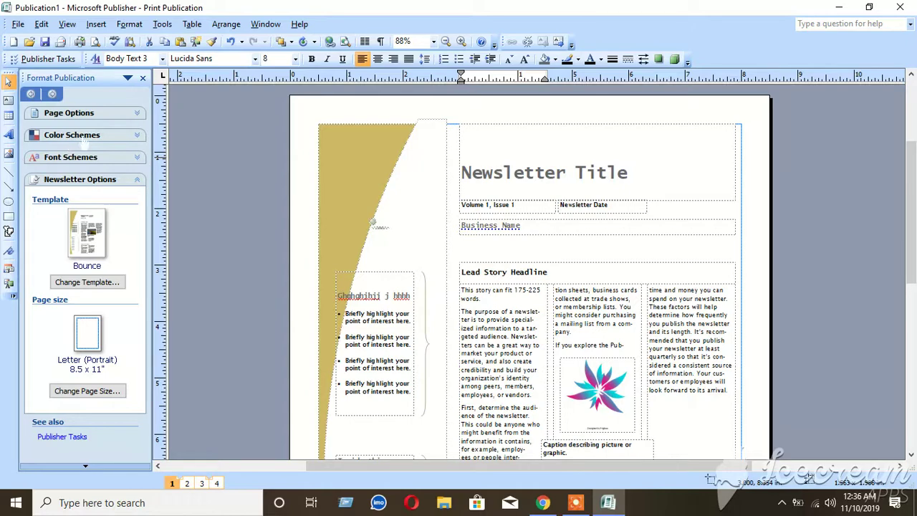
left_click(71, 136)
left_click(82, 216)
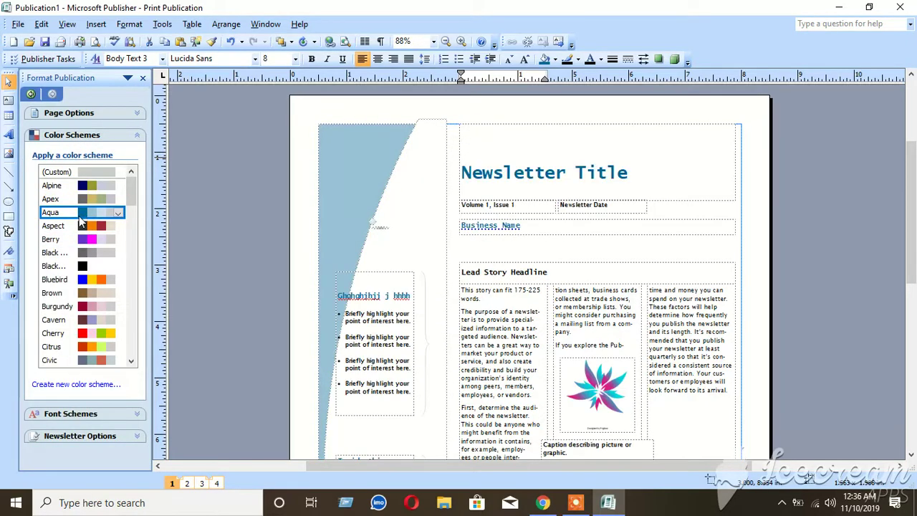
left_click(71, 266)
left_click(81, 282)
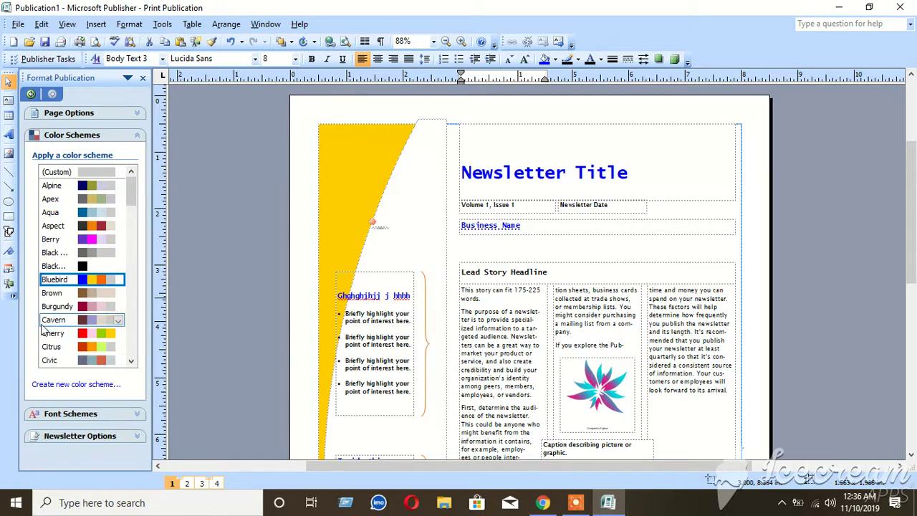
left_click(94, 335)
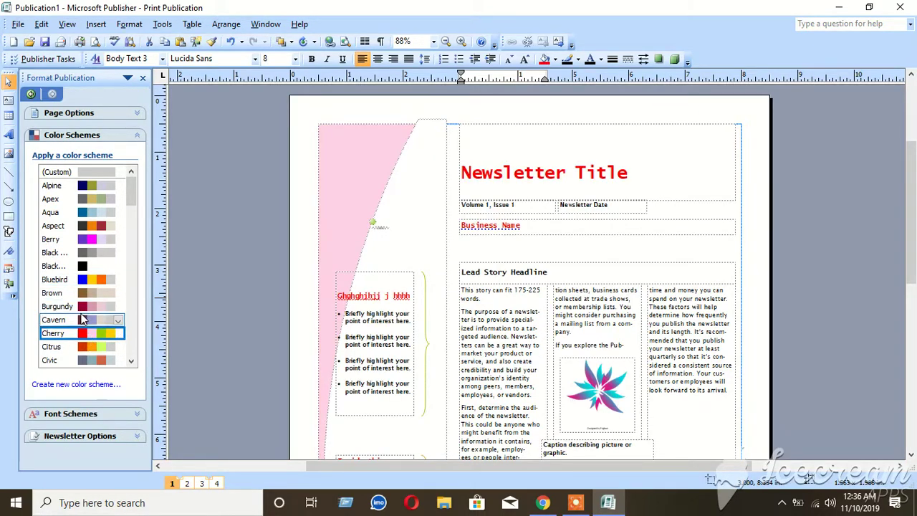
Apply the Citrus color scheme to the newsletter
left_click(87, 347)
left_click(511, 315)
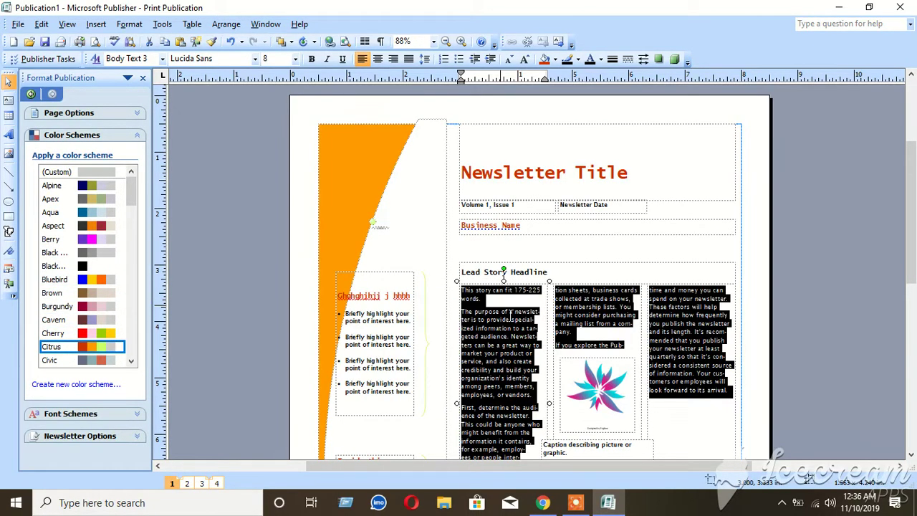
scroll(510, 315, "down", 1)
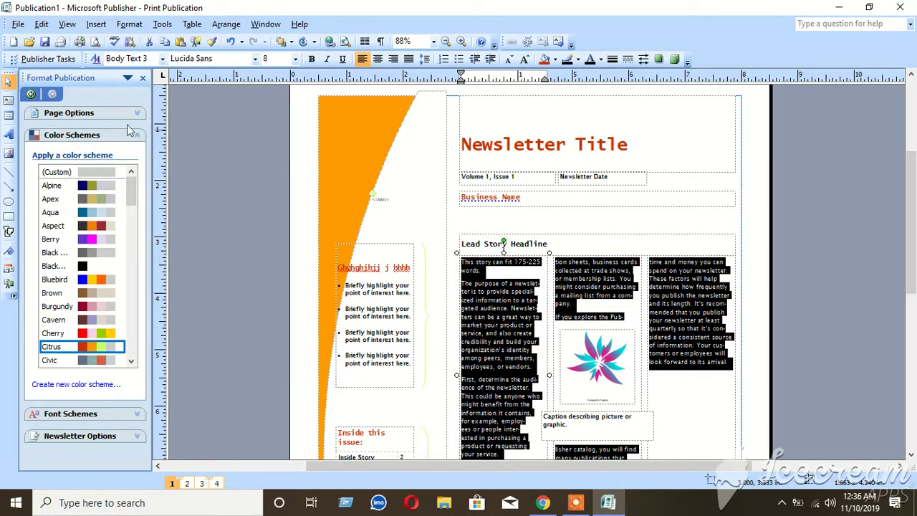
Apply the three-column page layout to all pages of the newsletter
left_click(84, 115)
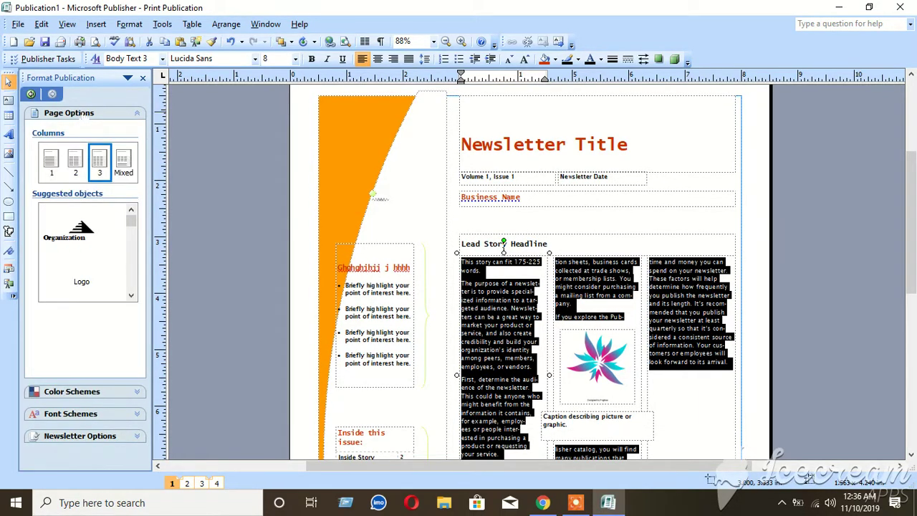
left_click(105, 167)
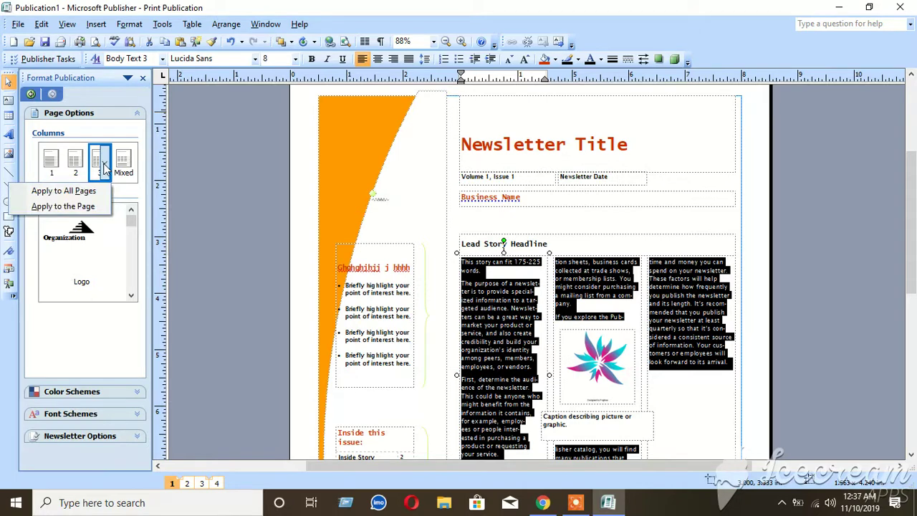
left_click(81, 194)
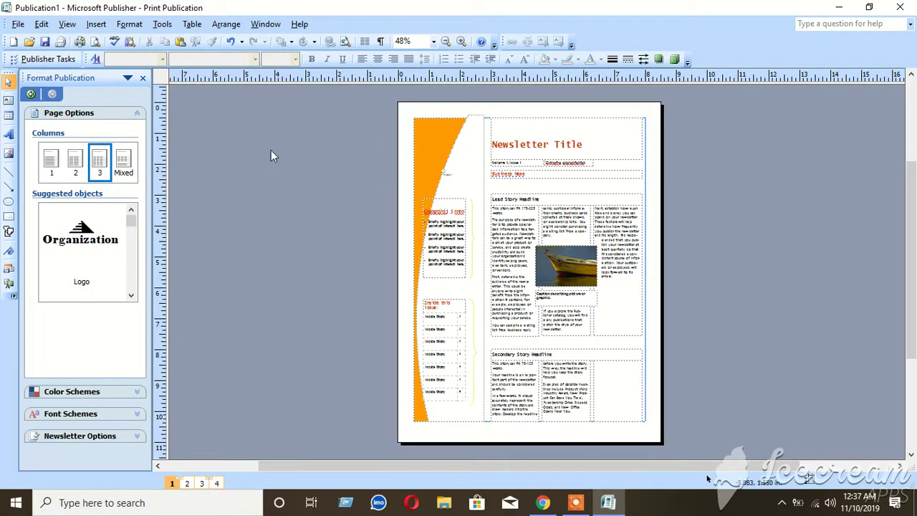
scroll(557, 261, "down", 1)
scroll(500, 282, "up", 3)
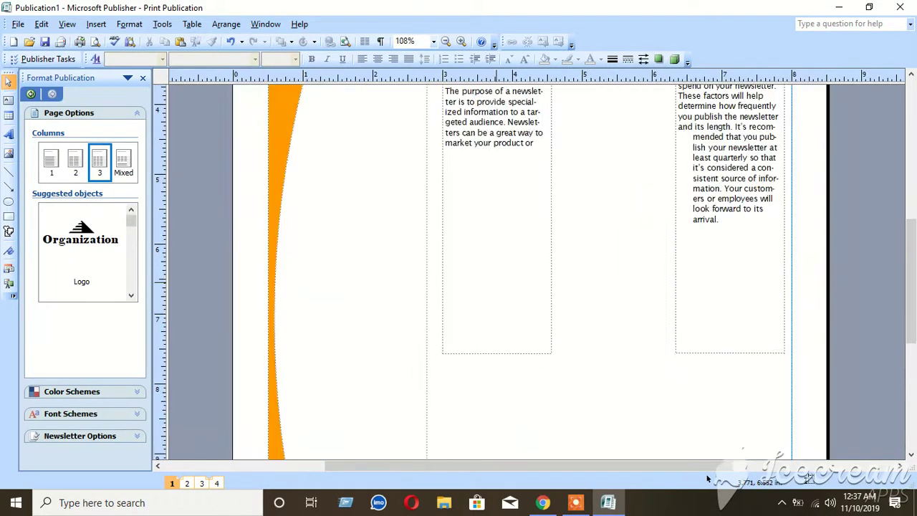
scroll(499, 281, "down", 1)
left_click(316, 294)
left_click_drag(316, 292, 315, 297)
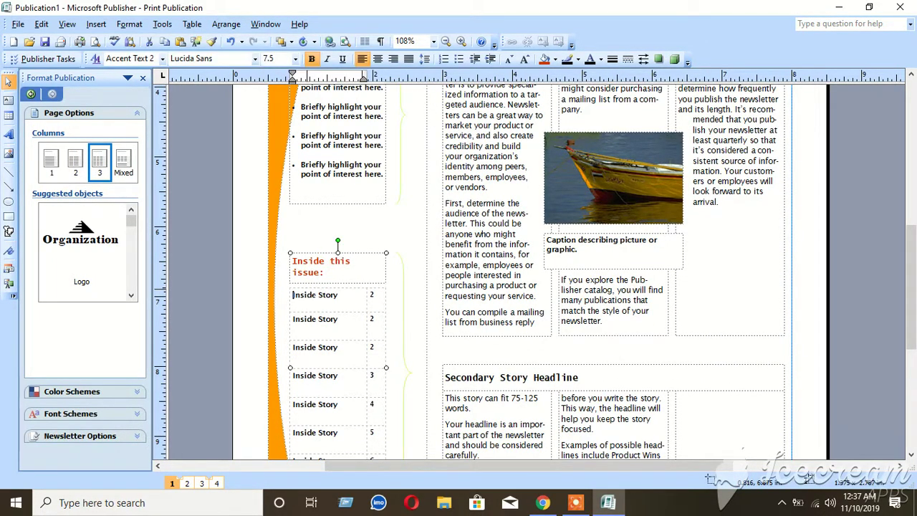
left_click(320, 297)
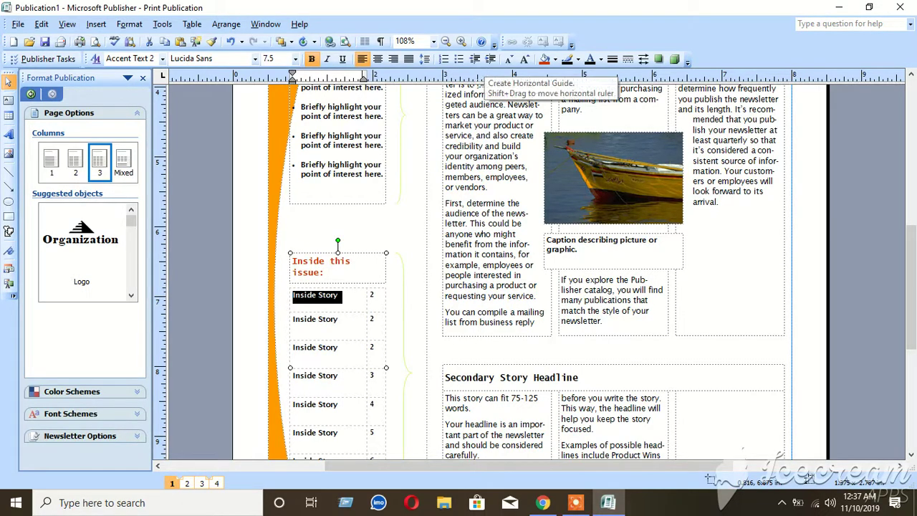
scroll(482, 79, "up", 3)
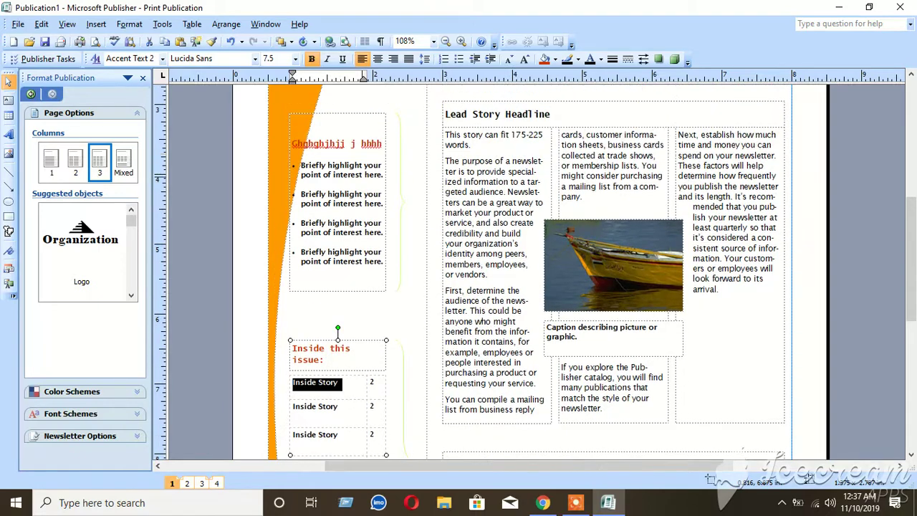
Italicize and underline the "Ghghghjhjj j hhhh" heading in the sidebar
triple_click(351, 146)
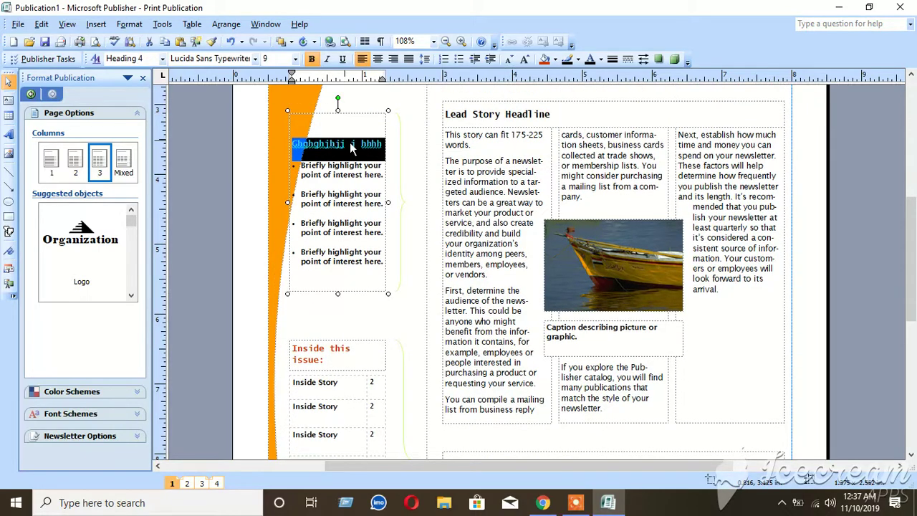
left_click(328, 59)
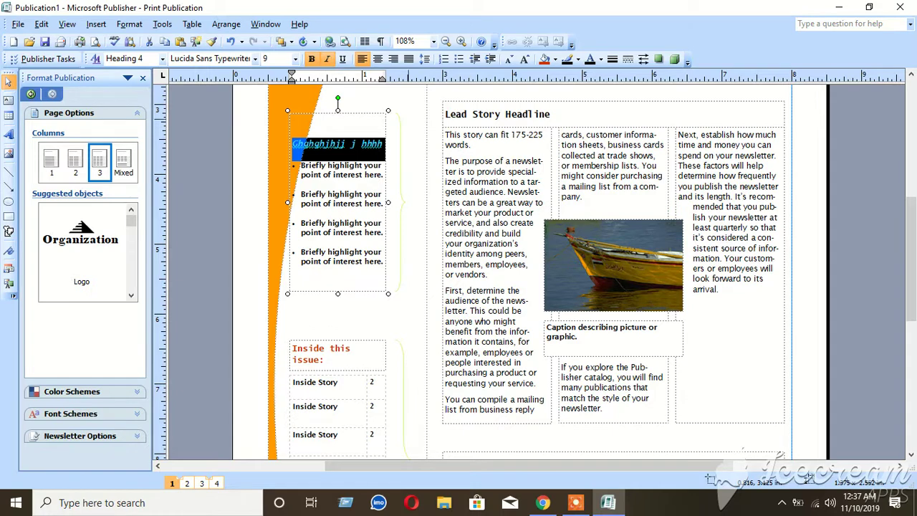
left_click(343, 60)
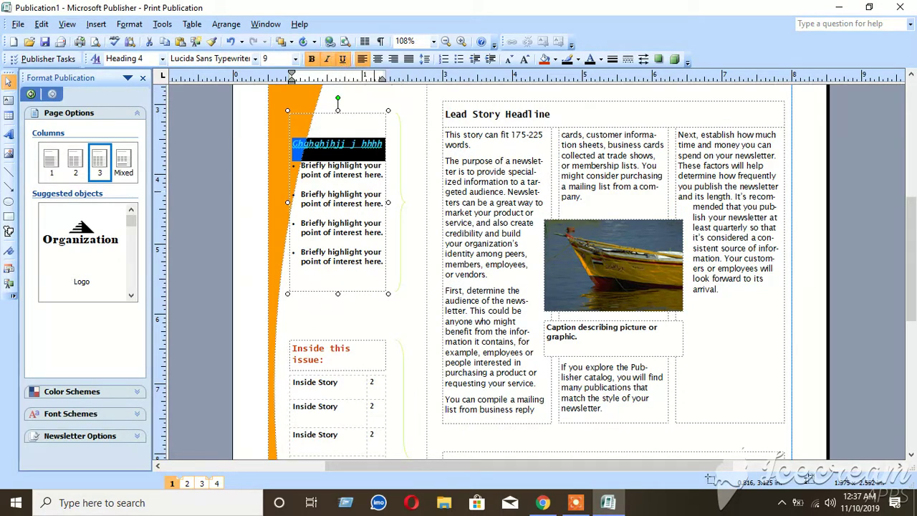
left_click_drag(300, 165, 382, 201)
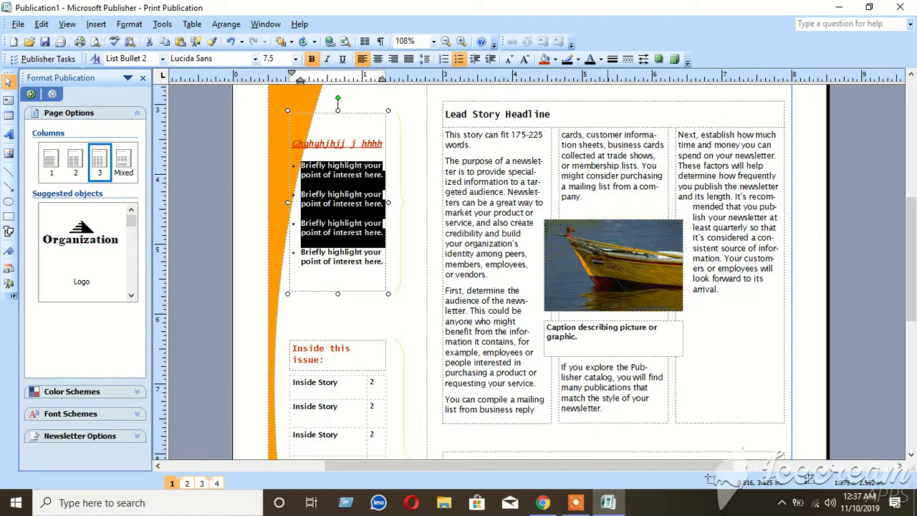
left_click(495, 215)
key("ctrl+a")
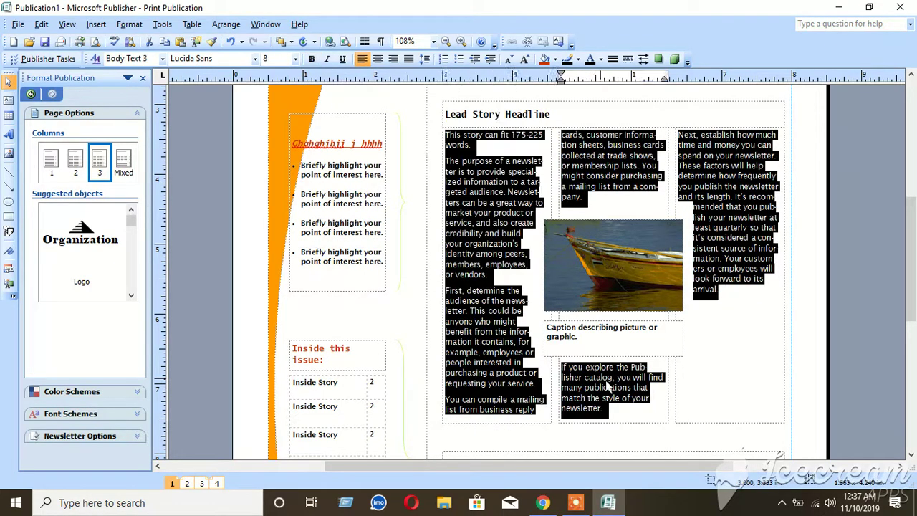
scroll(502, 272, "down", 3)
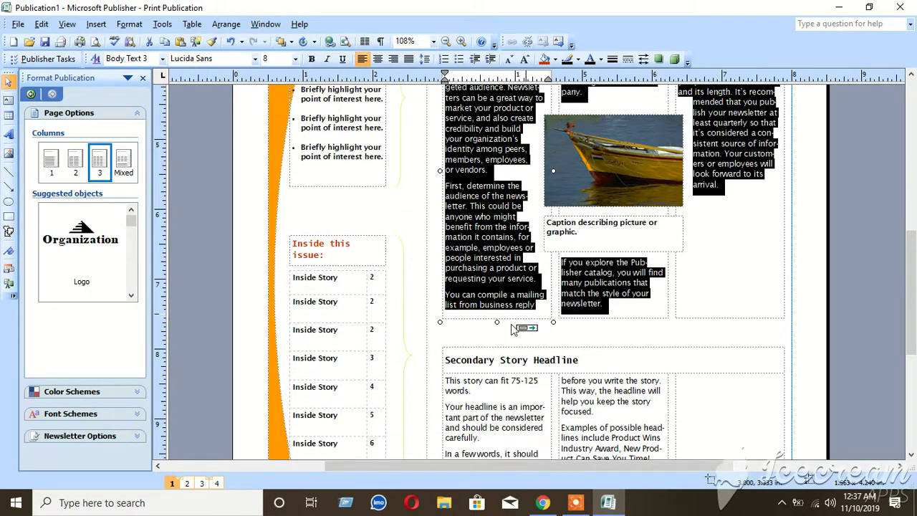
left_click(501, 391)
left_click(496, 363)
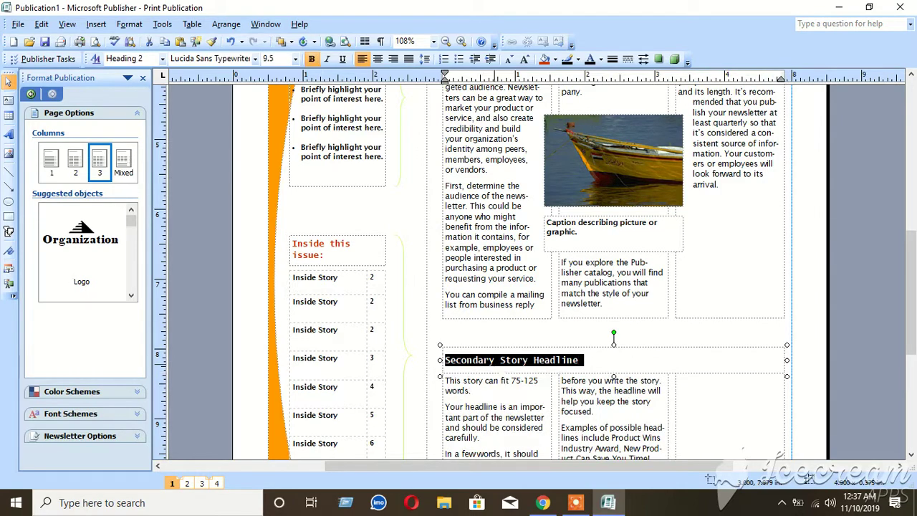
scroll(607, 380, "up", 8)
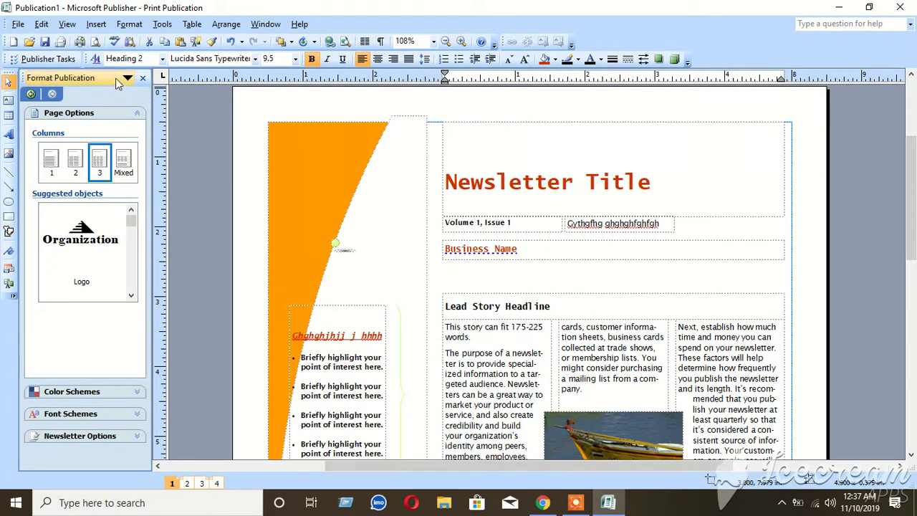
Save the newsletter to the Desktop as Publication3 in the Web Page, Filtered format
left_click(15, 24)
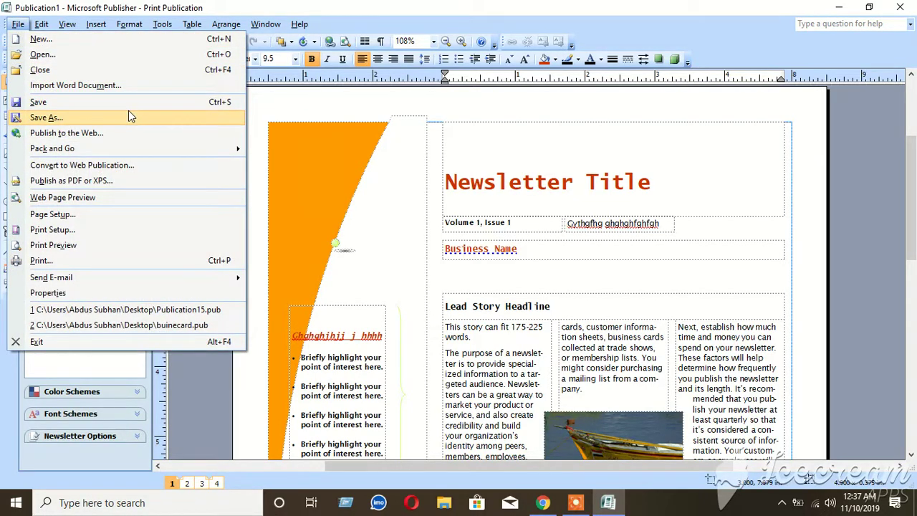
left_click(52, 120)
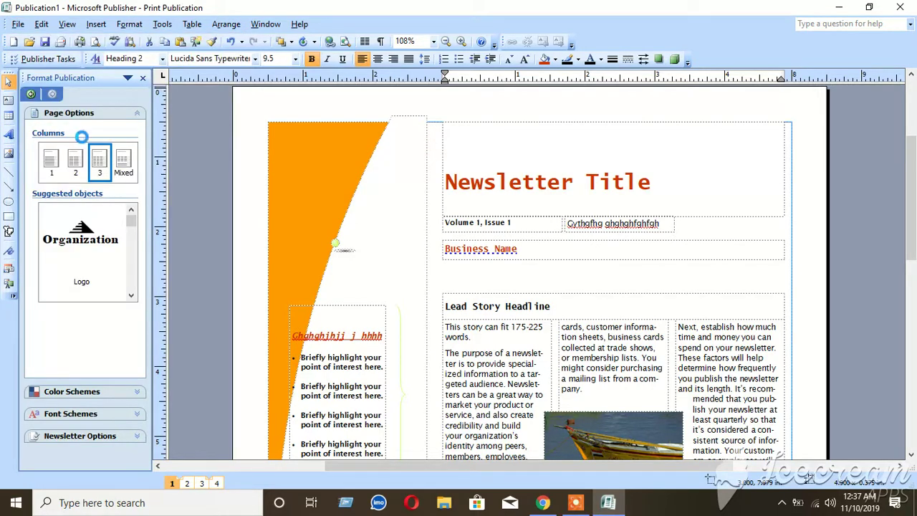
left_click(180, 265)
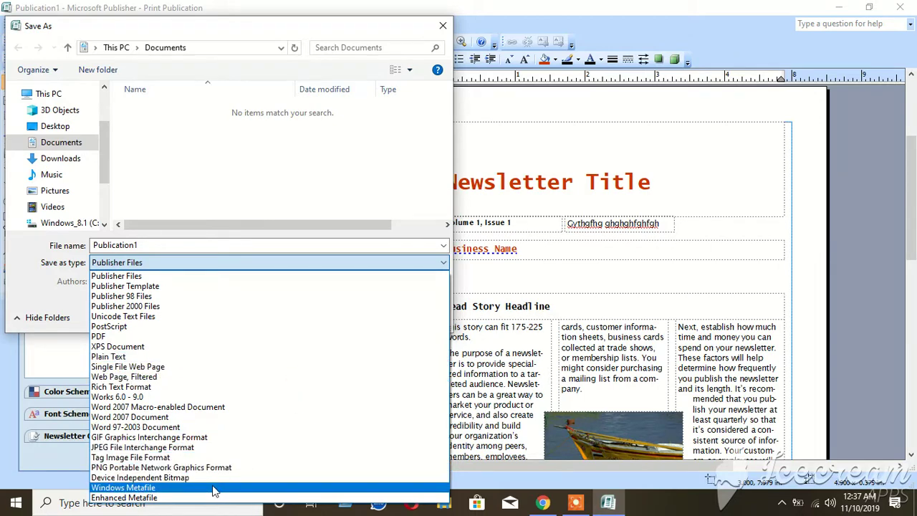
left_click(127, 286)
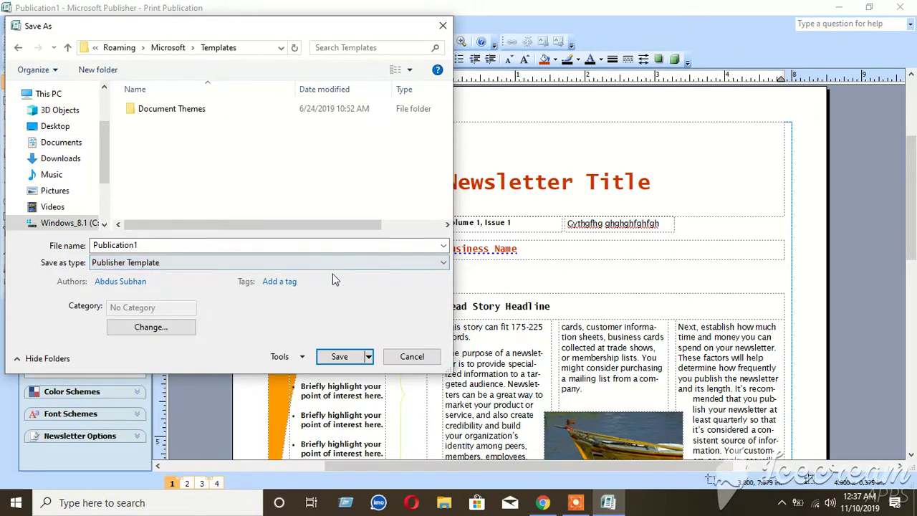
left_click(219, 262)
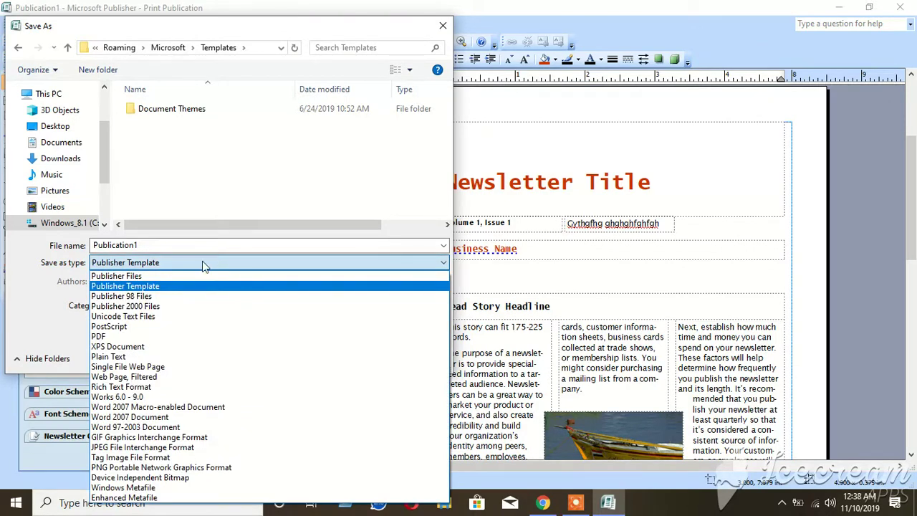
left_click(155, 377)
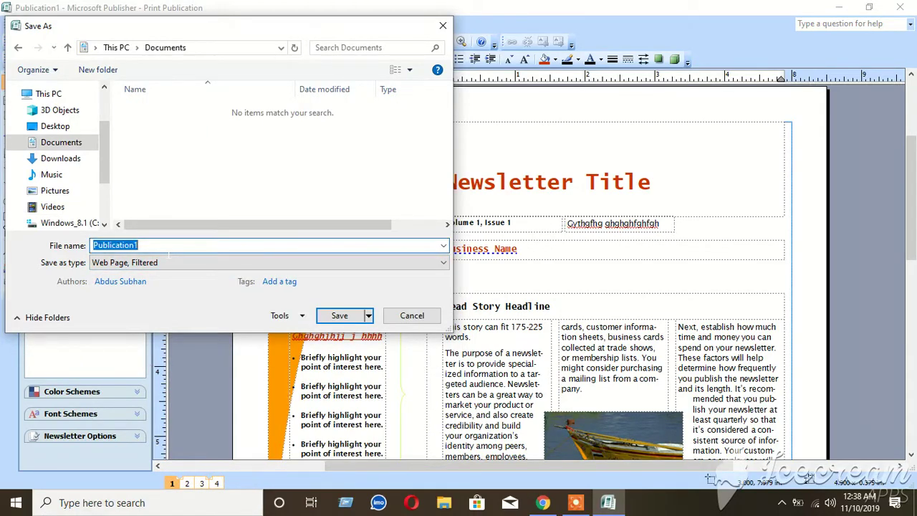
left_click(69, 130)
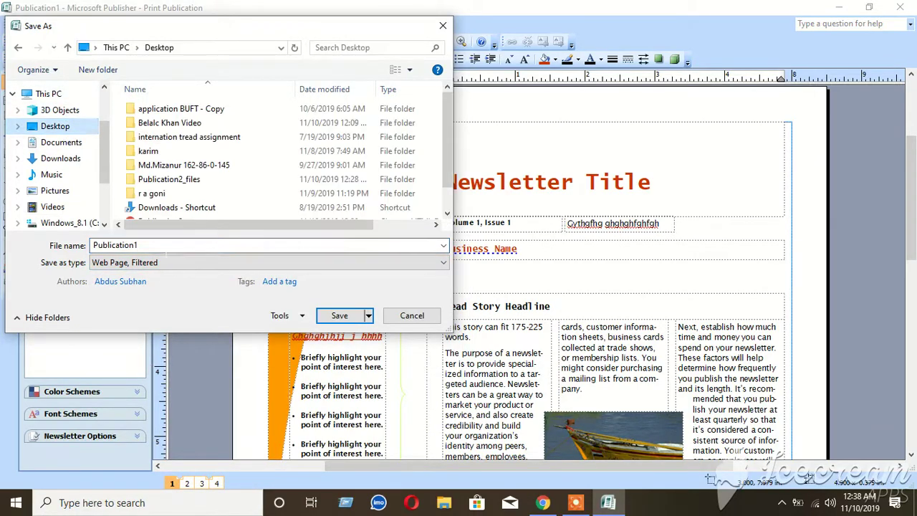
type("Publication3")
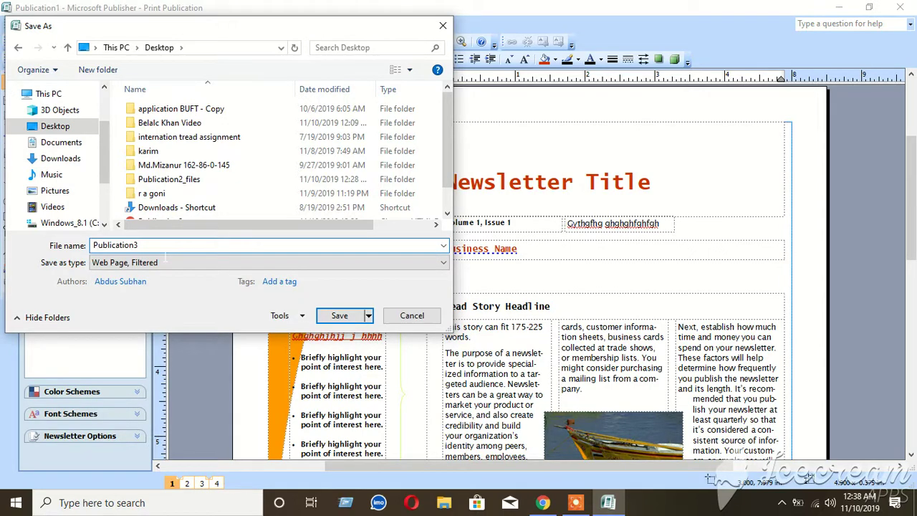
left_click(338, 315)
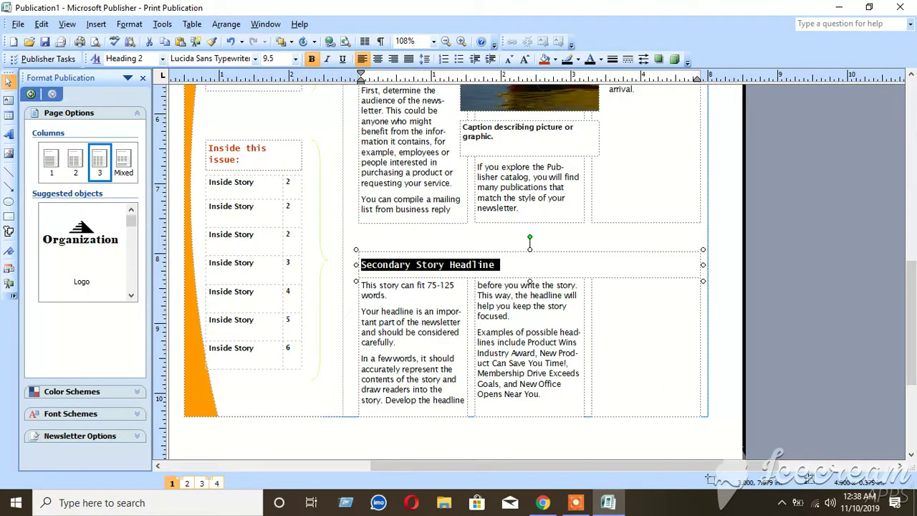
Switch to the Desktop, open the Publication3_files folder and open its Page531 web page in Chrome
left_click(838, 7)
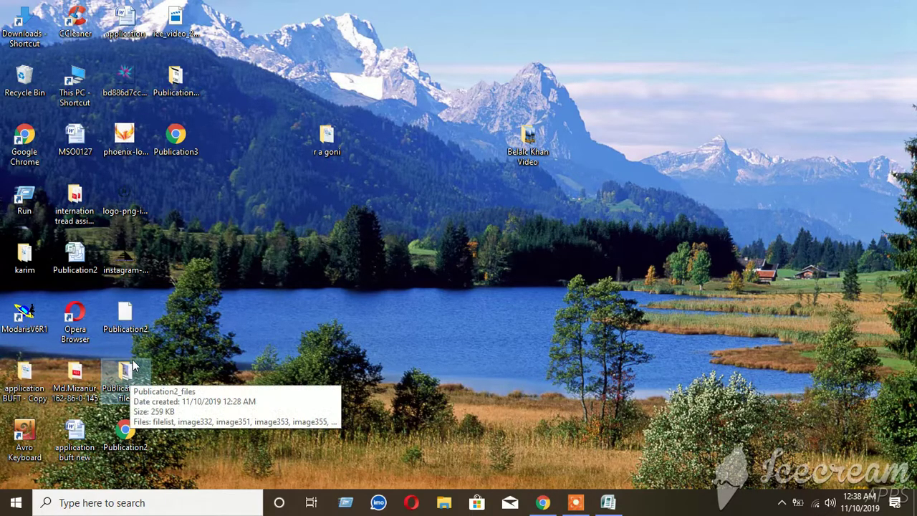
left_click(184, 78)
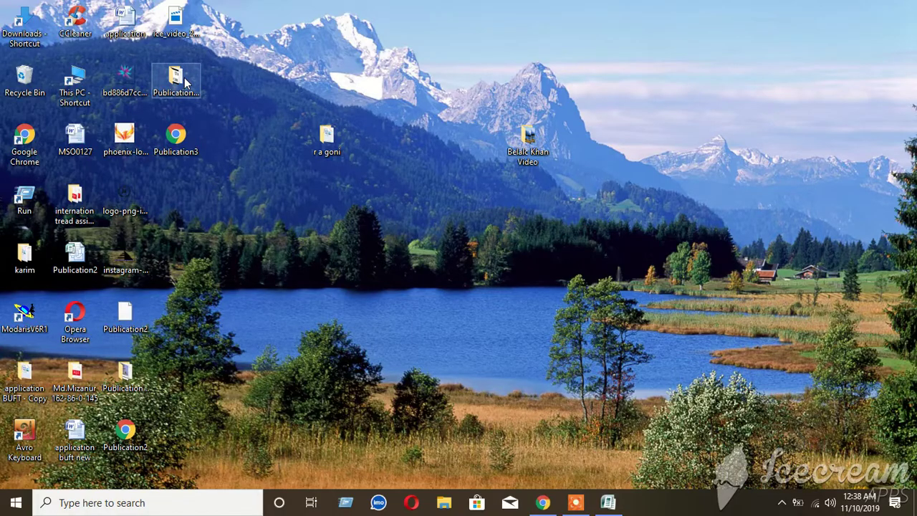
double_click(184, 79)
left_click(179, 87)
left_click(394, 351)
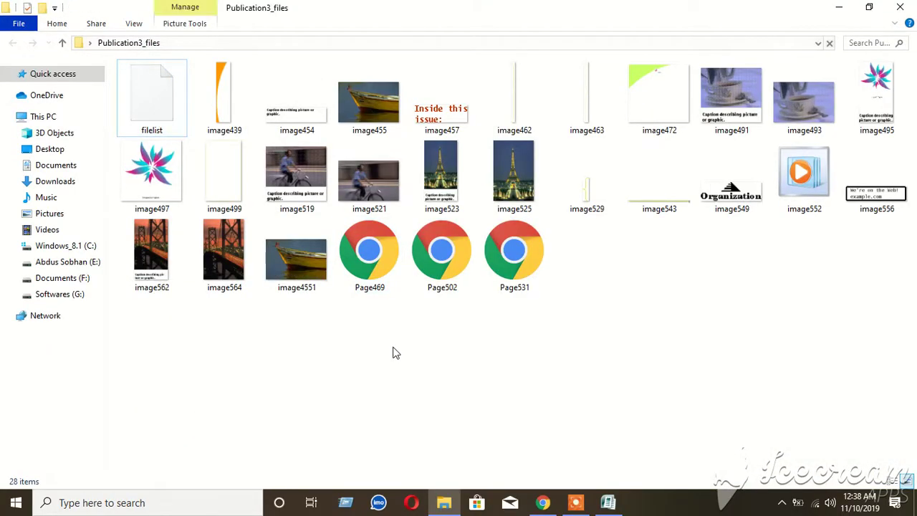
double_click(513, 257)
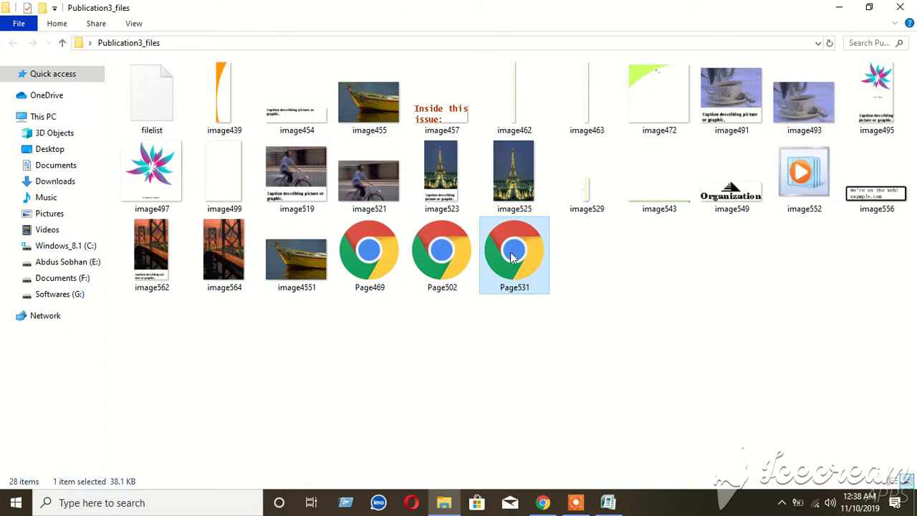
Examine the exported Page531 web page from the business details down to the back page story
scroll(299, 301, "down", 3)
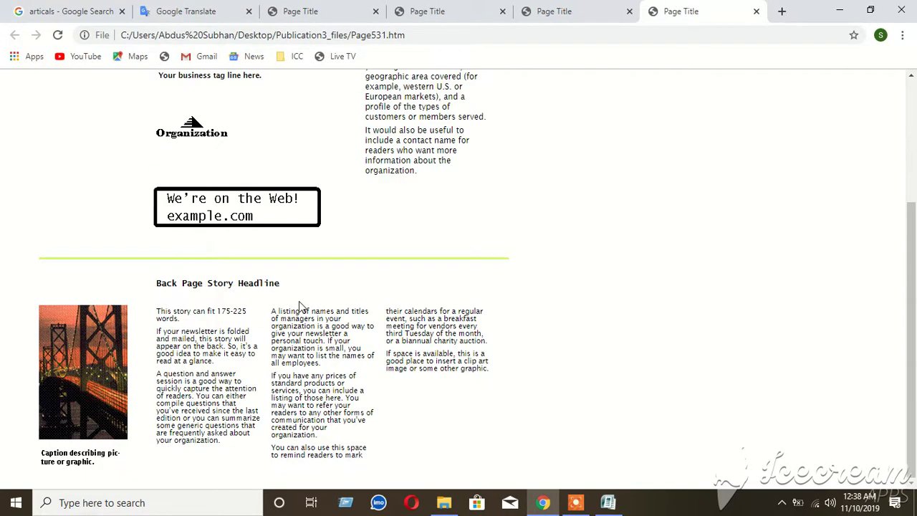
scroll(299, 301, "up", 3)
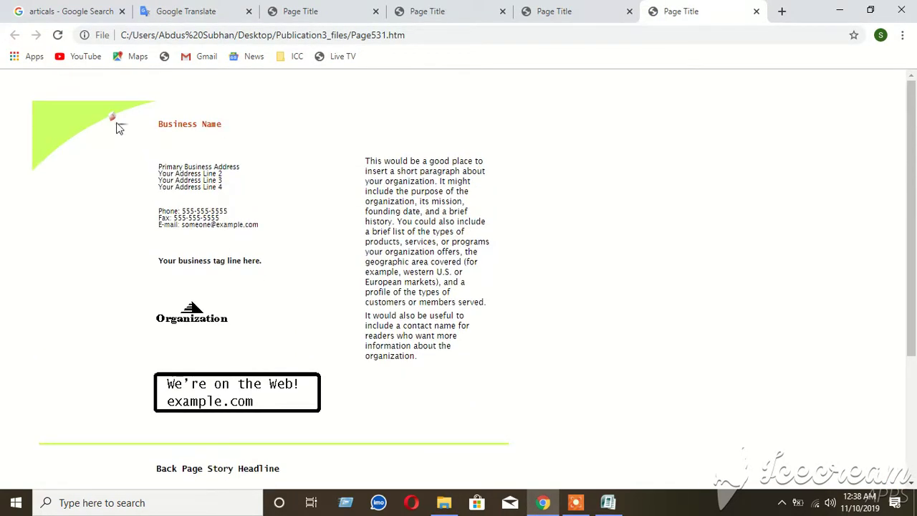
scroll(841, 179, "down", 2)
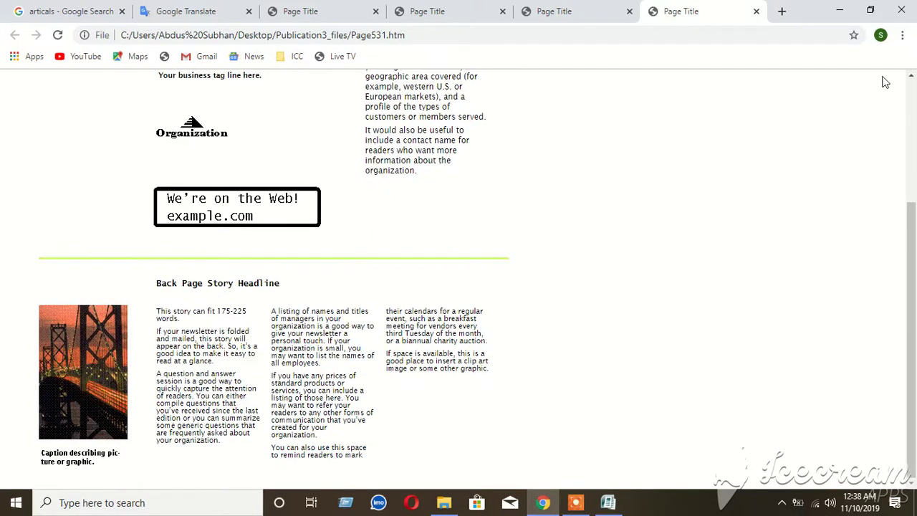
scroll(506, 219, "up", 3)
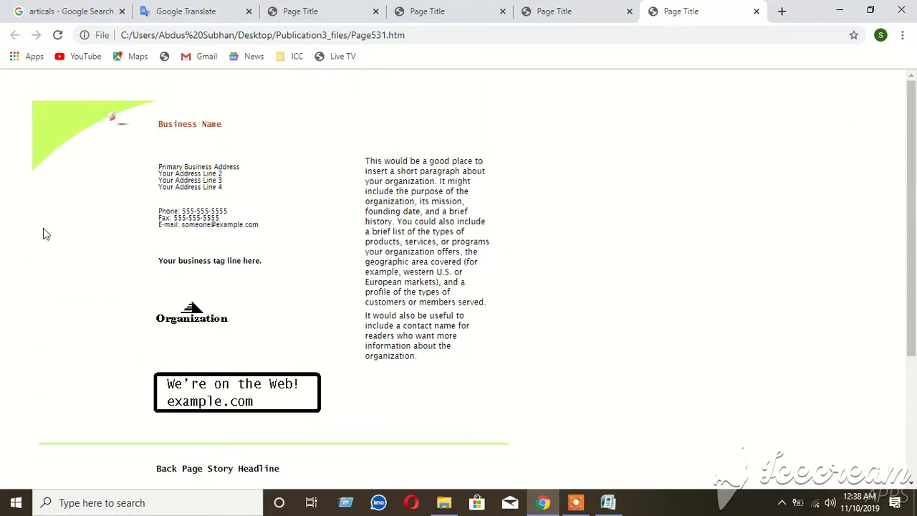
scroll(322, 194, "down", 3)
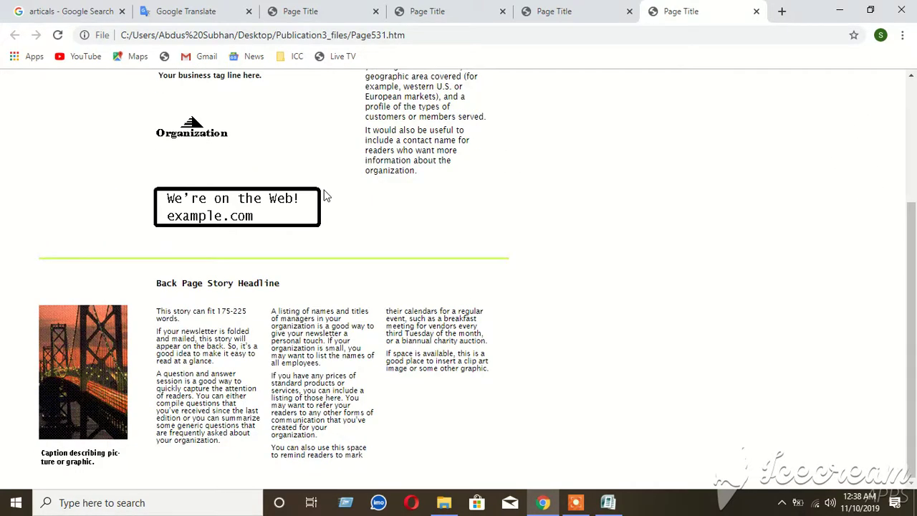
scroll(326, 215, "up", 3)
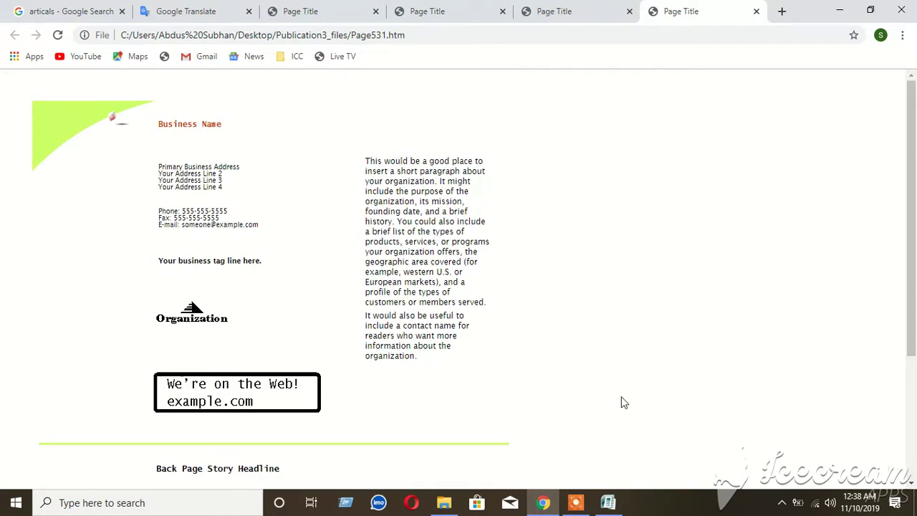
left_click(576, 503)
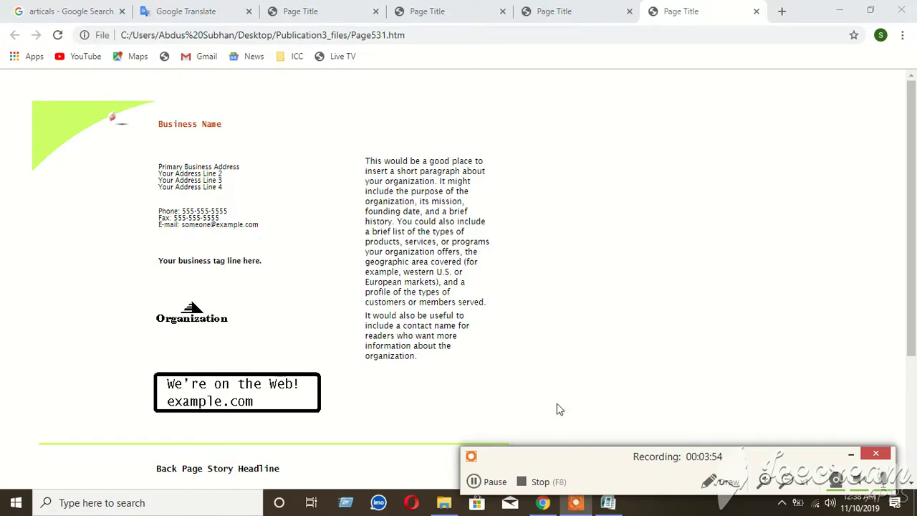
left_click(853, 453)
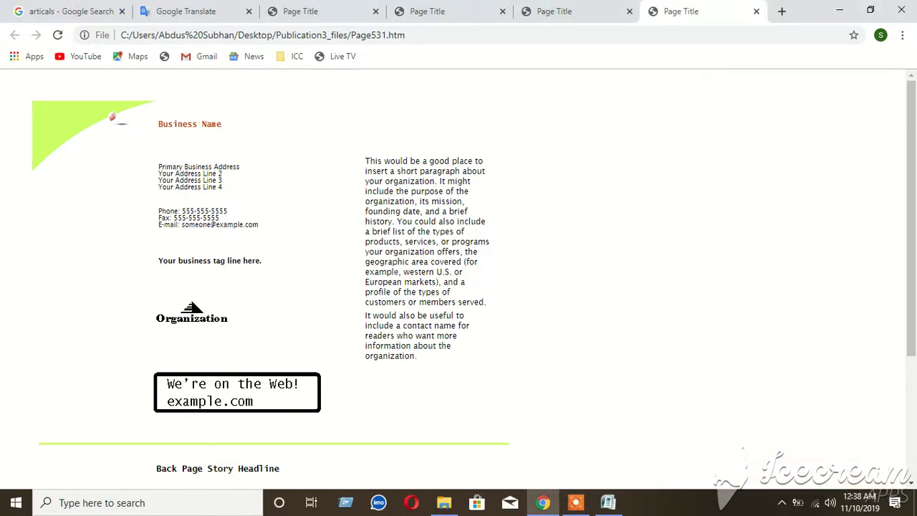
scroll(265, 224, "down", 3)
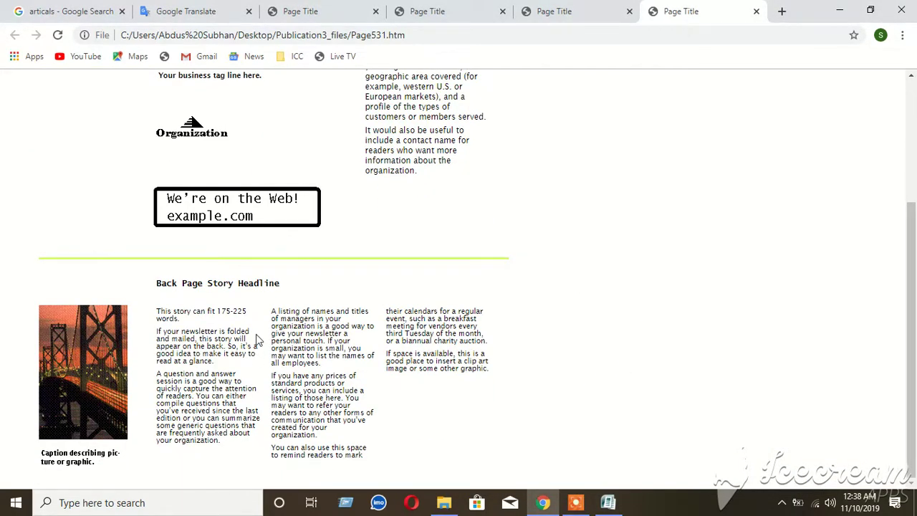
scroll(259, 339, "up", 3)
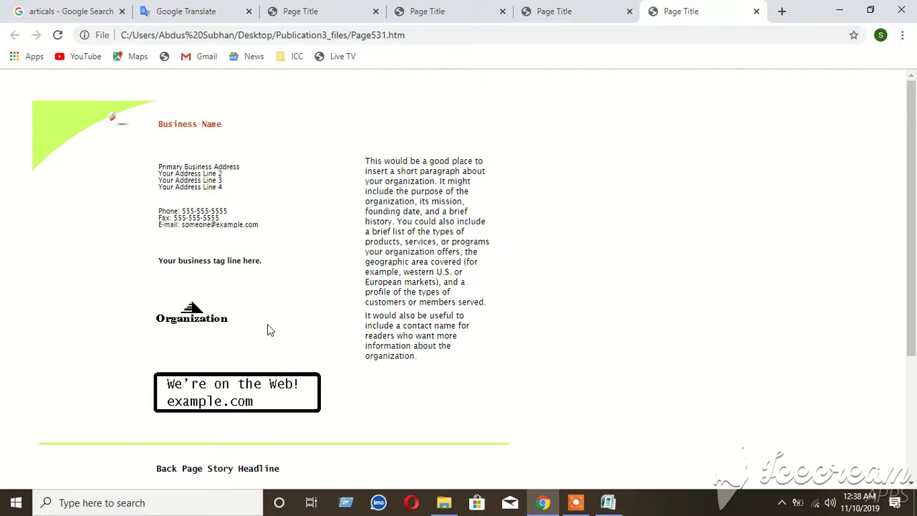